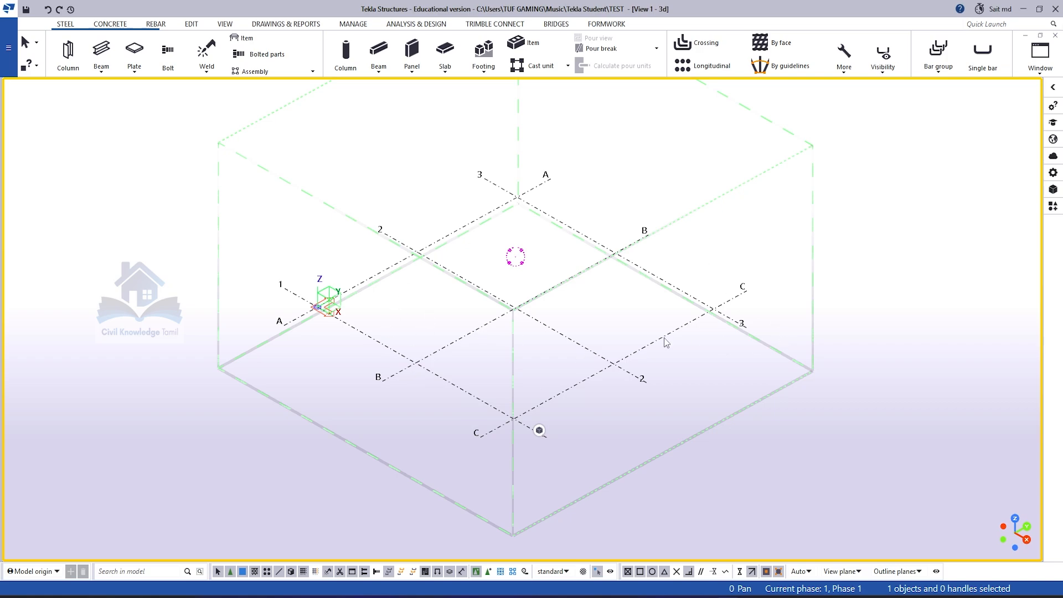
left_click(191, 24)
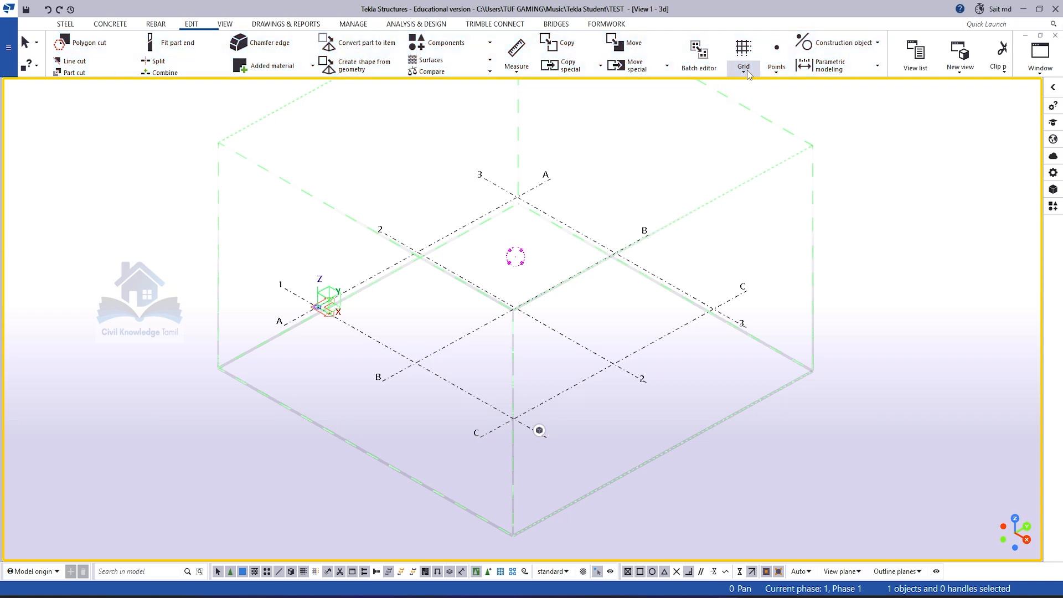
left_click(748, 72)
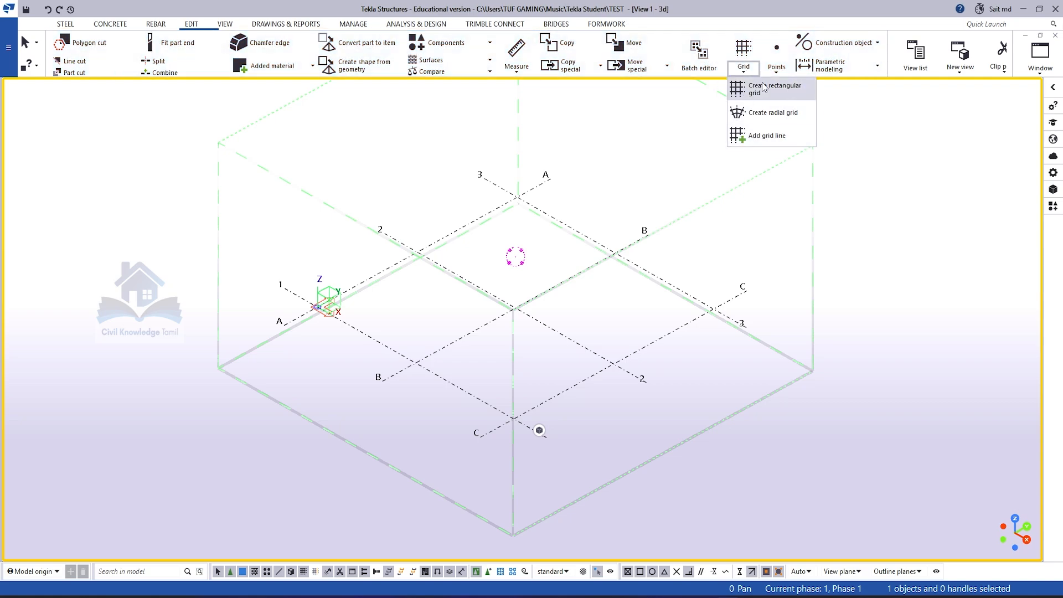
right_click(628, 146)
left_click(662, 154)
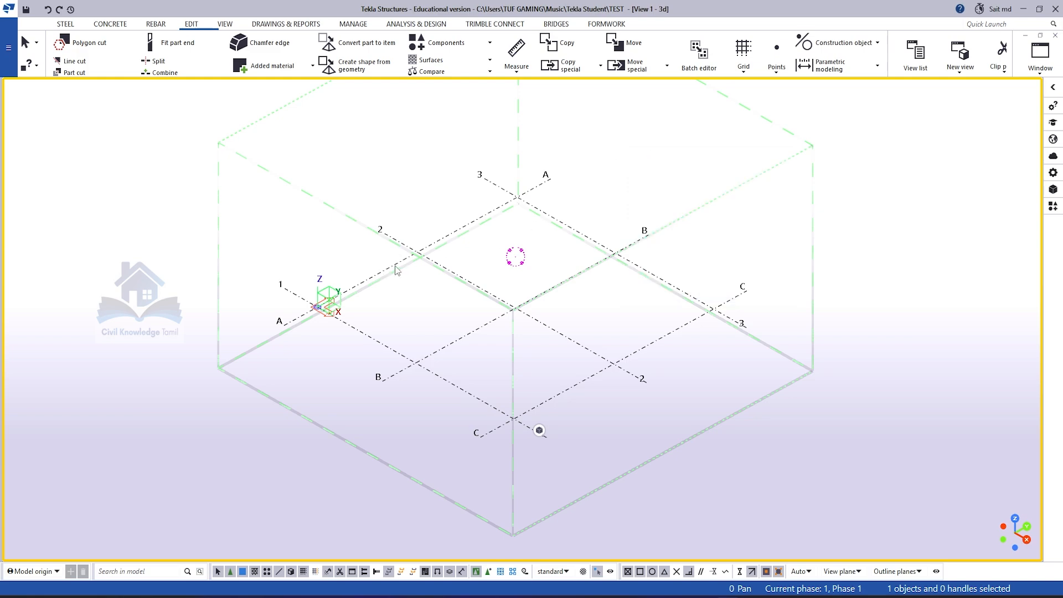
Open the existing rectangular grid's properties and reduce its X coordinates to 0.00 only
left_click(403, 259)
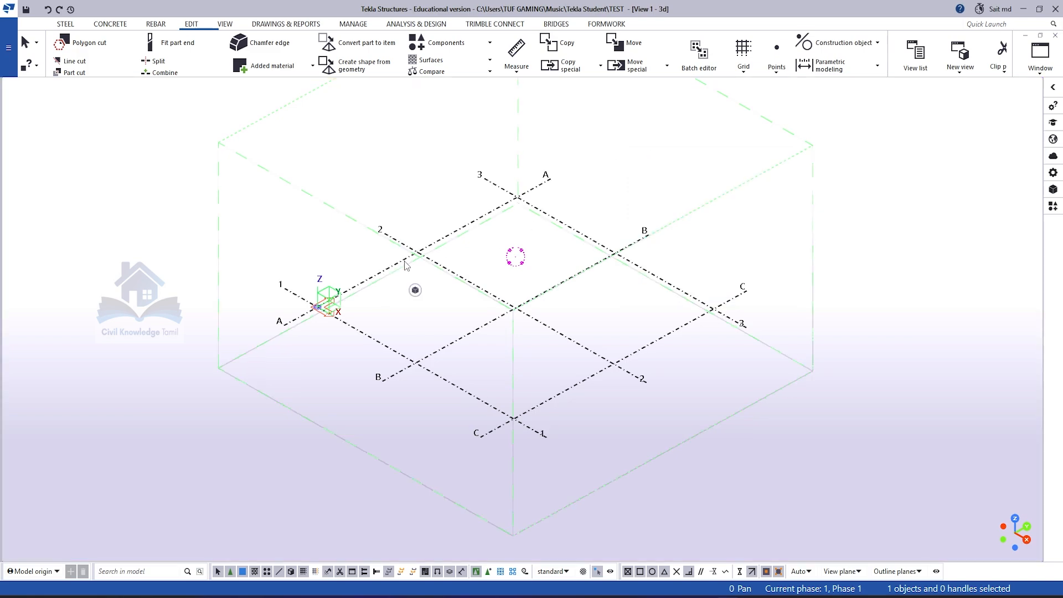
double_click(406, 261)
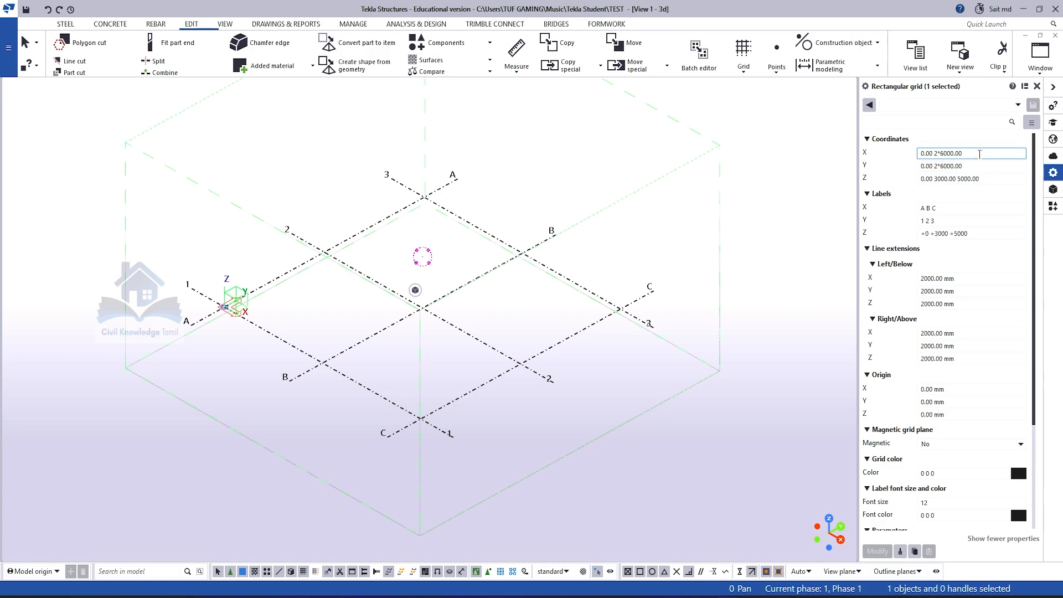
key("BackSpace")
key("BackSpace")
key("BackSpace")
key("BackSpace")
key("BackSpace")
key("BackSpace")
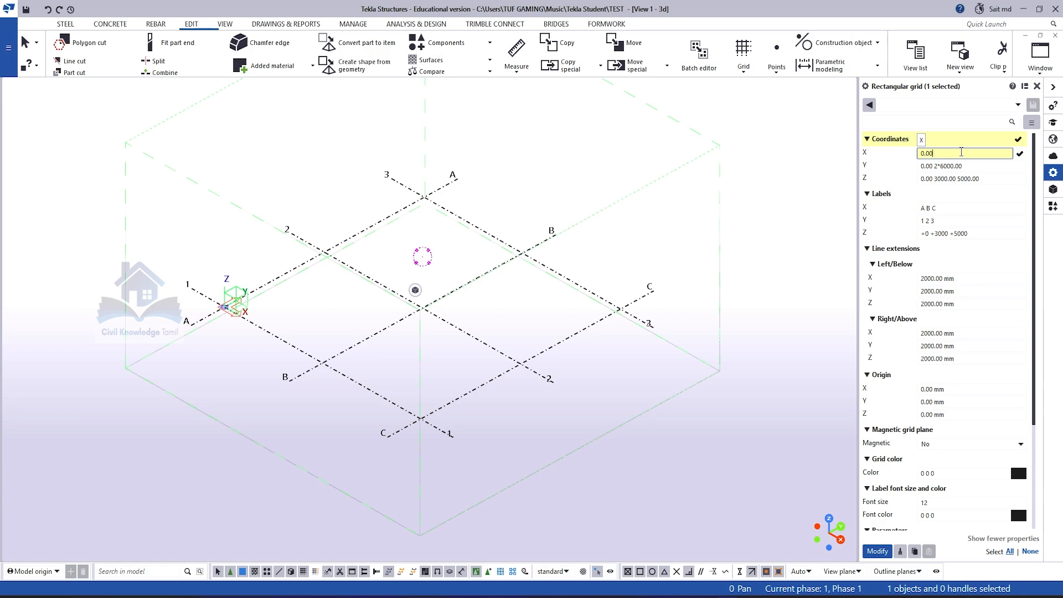
key("Return")
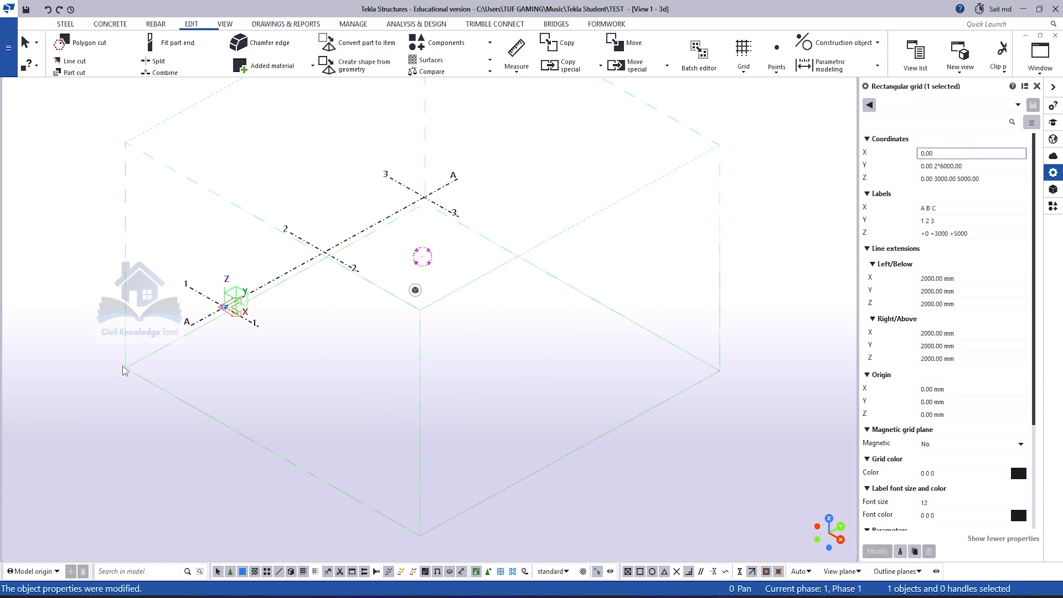
Add a grid line at a spacing of 5000 after 0.00 in the grid's X coordinates
scroll(194, 312, "up", 3)
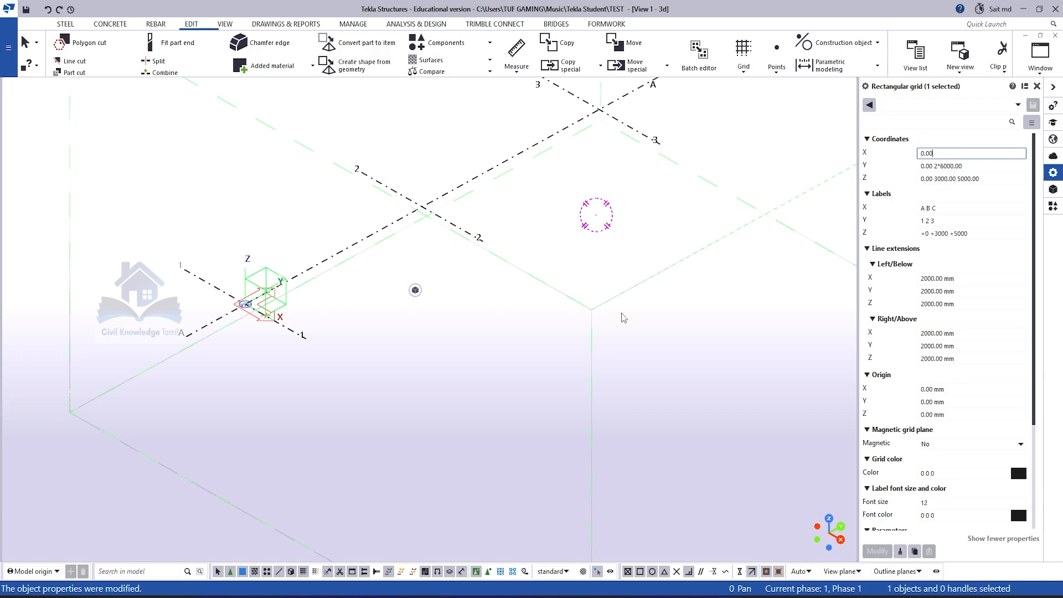
scroll(608, 401, "down", 1)
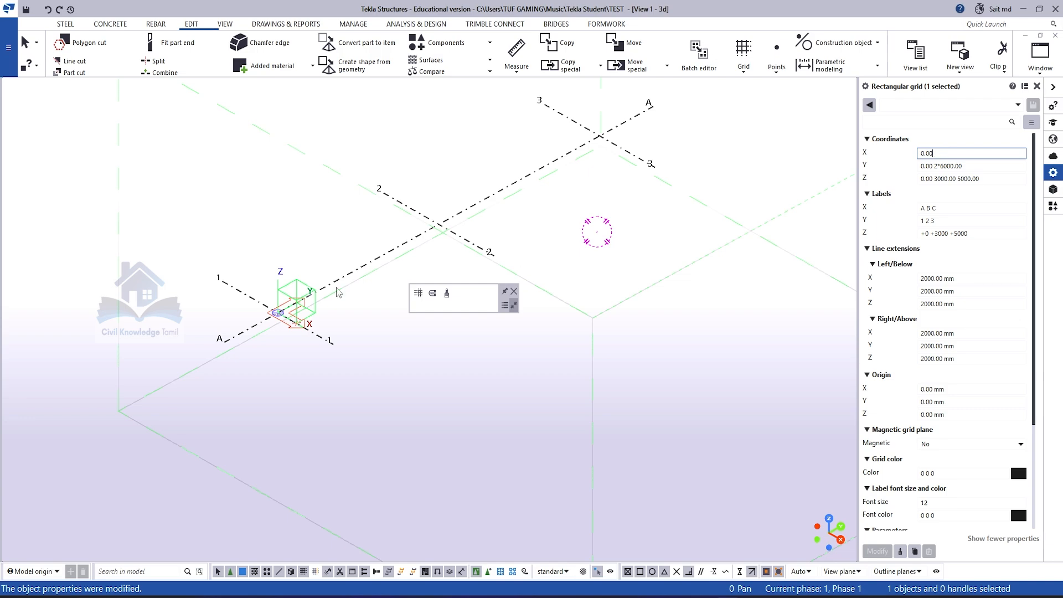
left_click(224, 349)
left_click(590, 144)
left_click(923, 154)
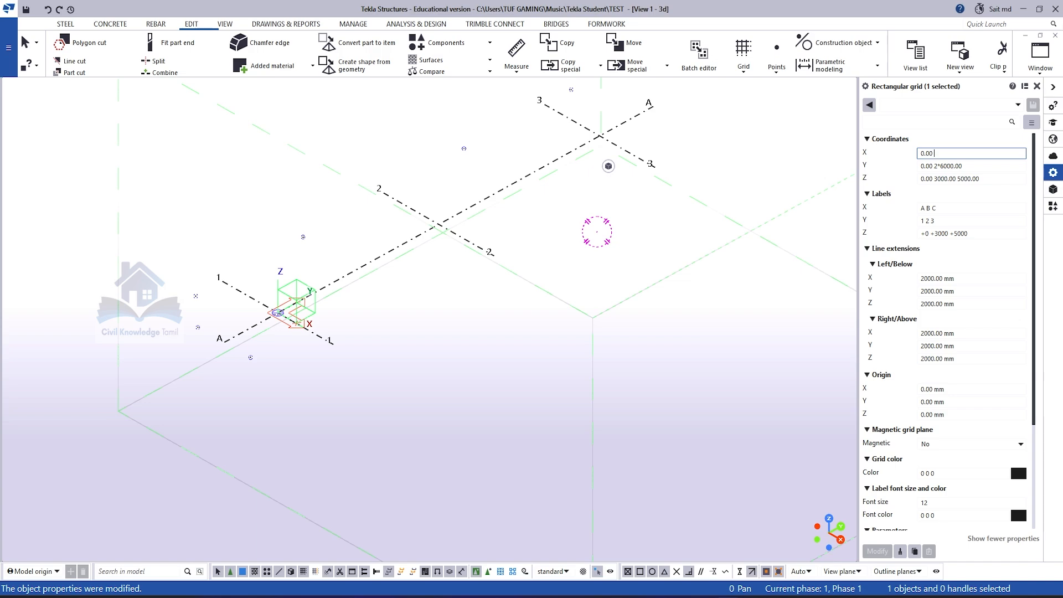
type("5000")
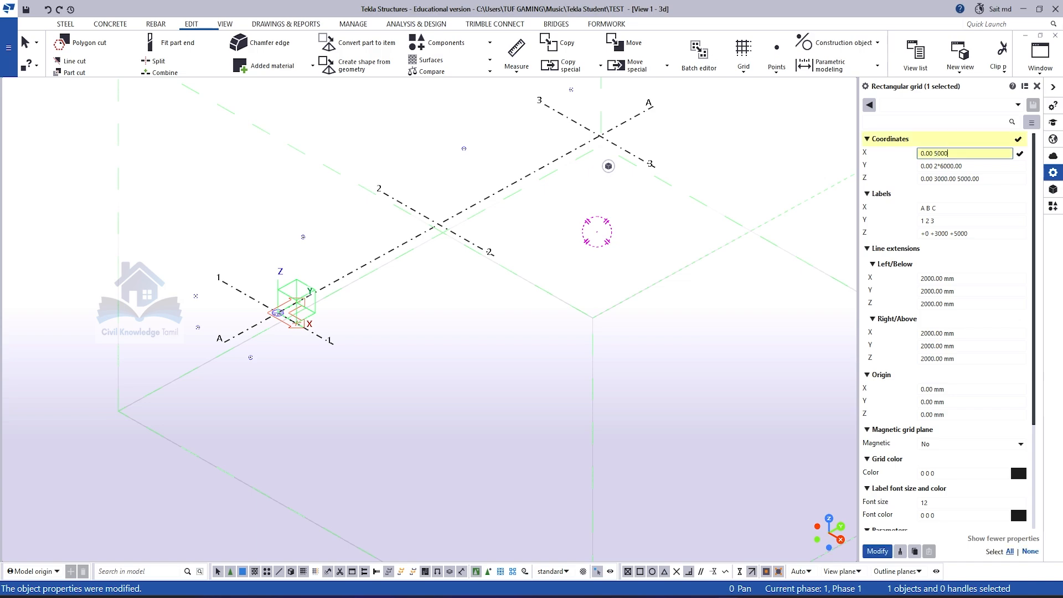
key("Return")
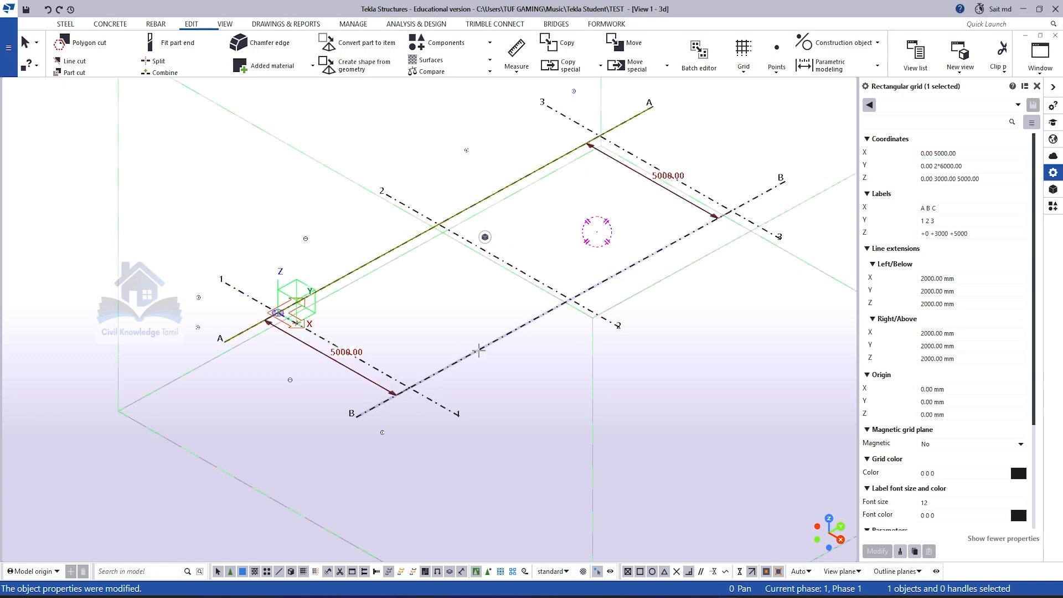
Extend the grid's X coordinates with a second spacing of 4000
left_click(958, 153)
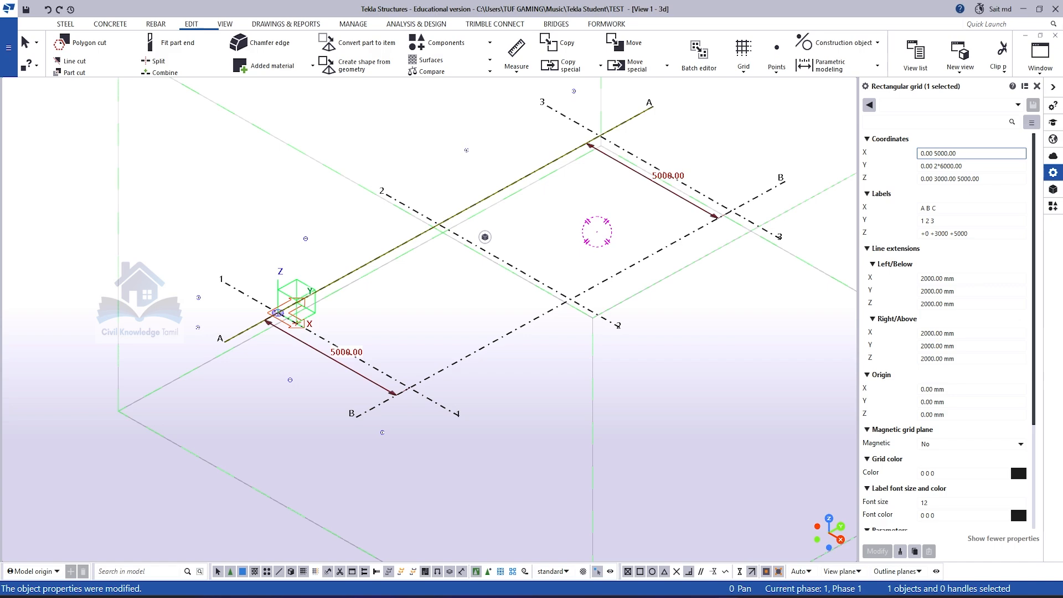
type("4000")
key("Return")
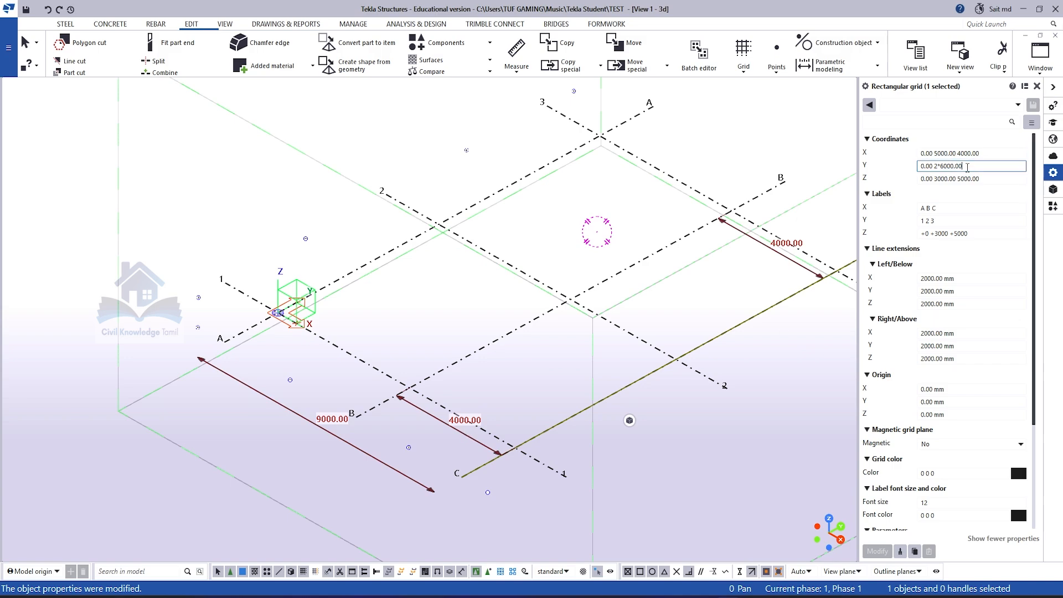
Reduce the grid's Y coordinates to 0.00 only and apply the change
key("BackSpace")
key("BackSpace")
key("BackSpace")
key("BackSpace")
key("BackSpace")
key("BackSpace")
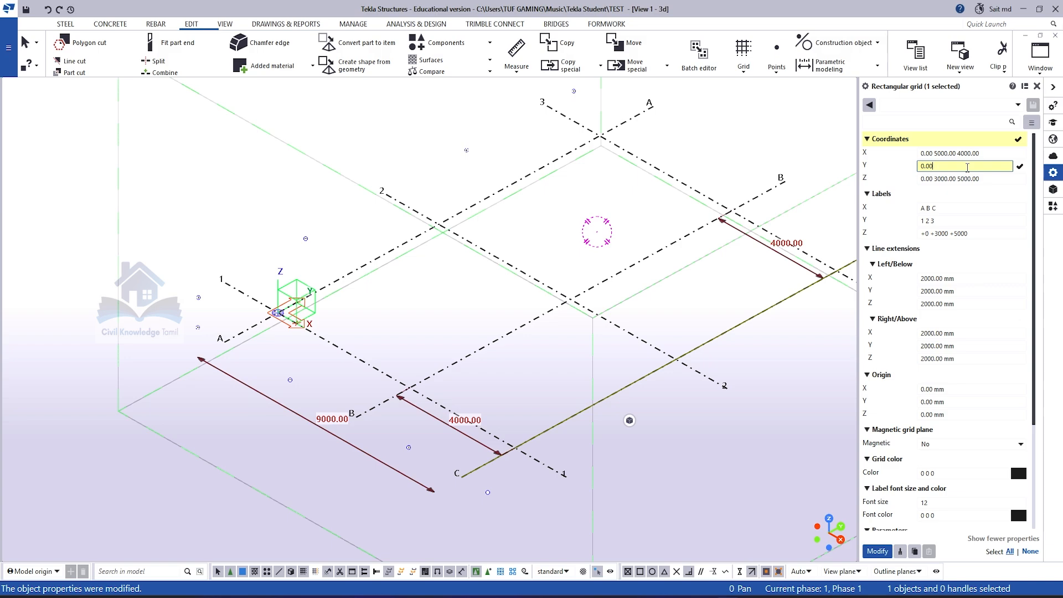
key("Return")
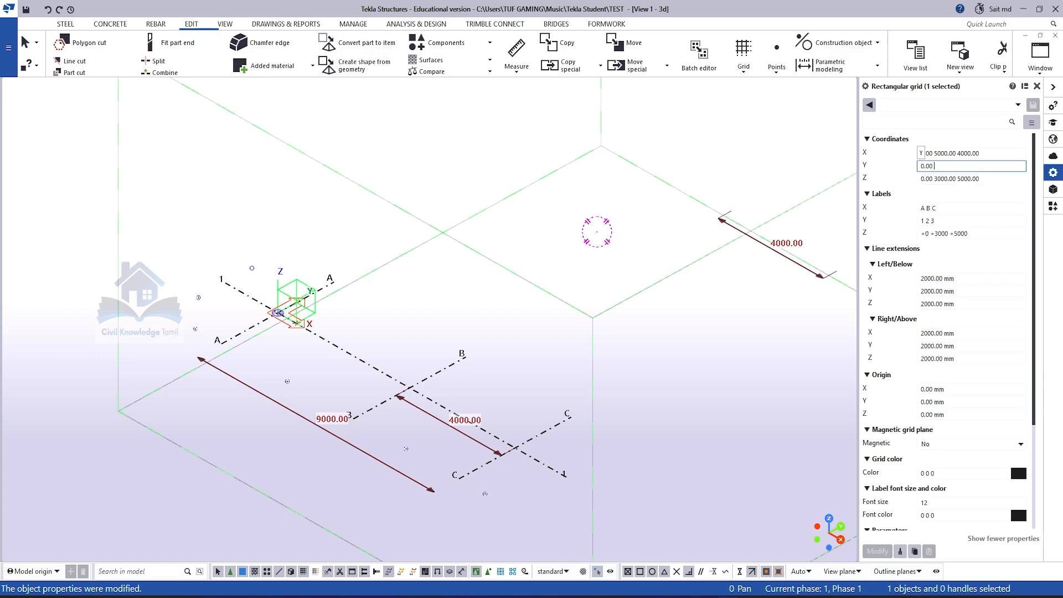
Add a spacing of 3000 to the grid's Y coordinates and select grid line 2 to show its distances
type("30")
key("Return")
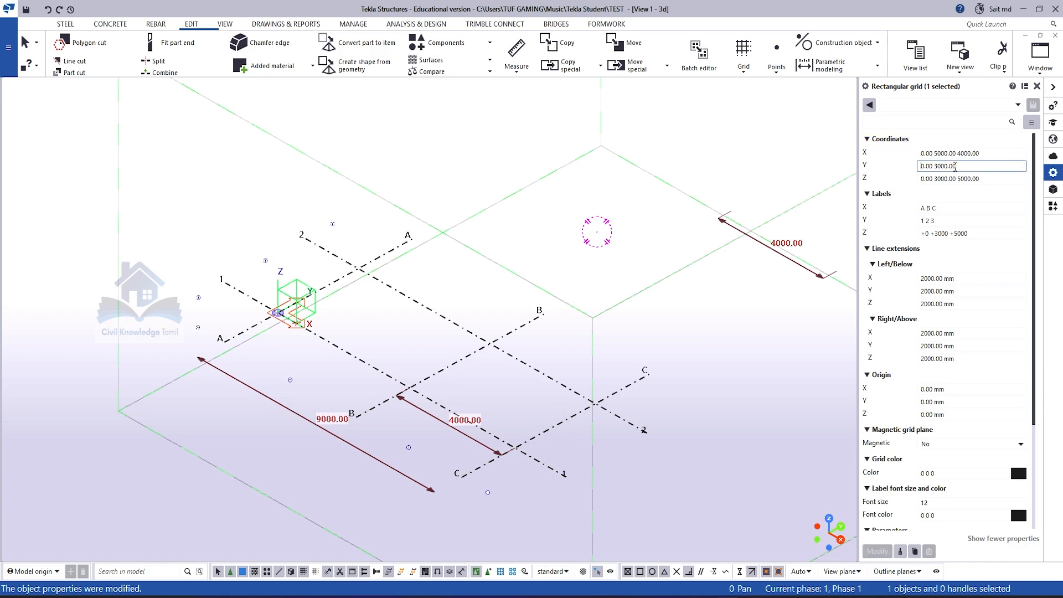
left_click(581, 395)
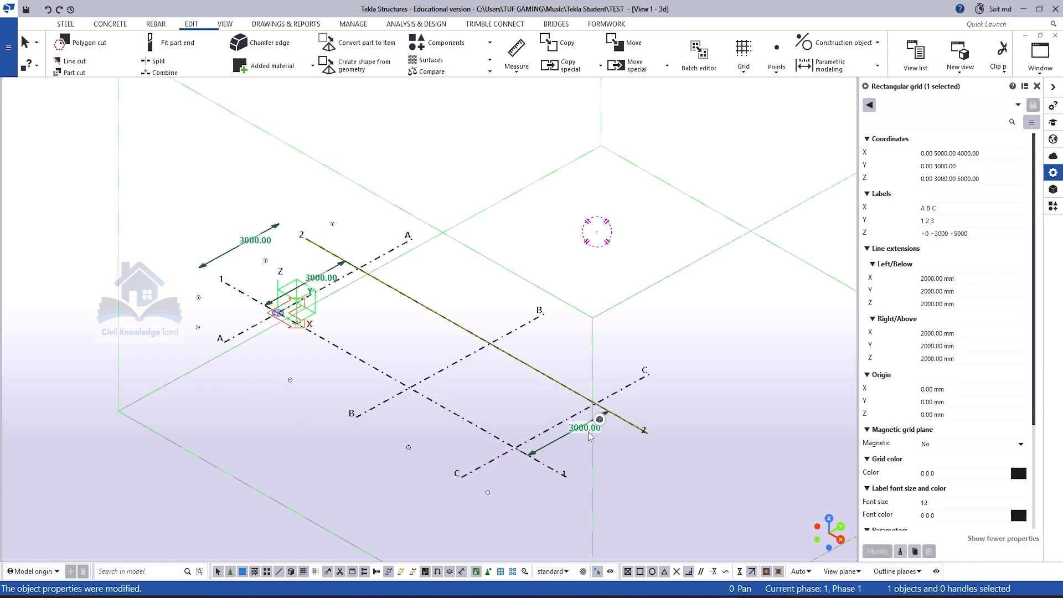
Add four more equal spacings to the grid's Y coordinates with the entry 4*4000
left_click(945, 166)
type("4*4")
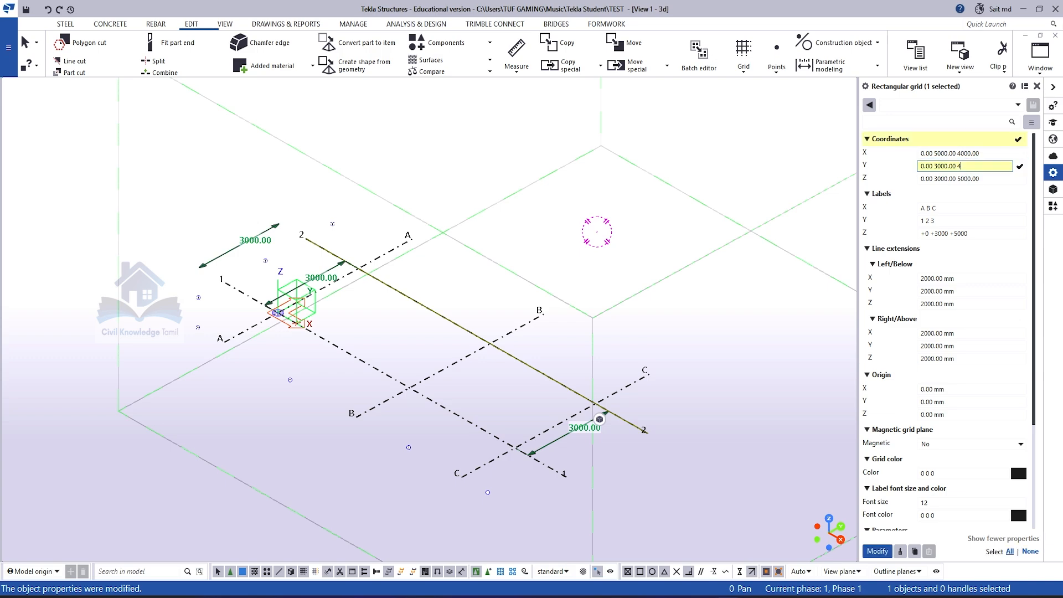
key("Return")
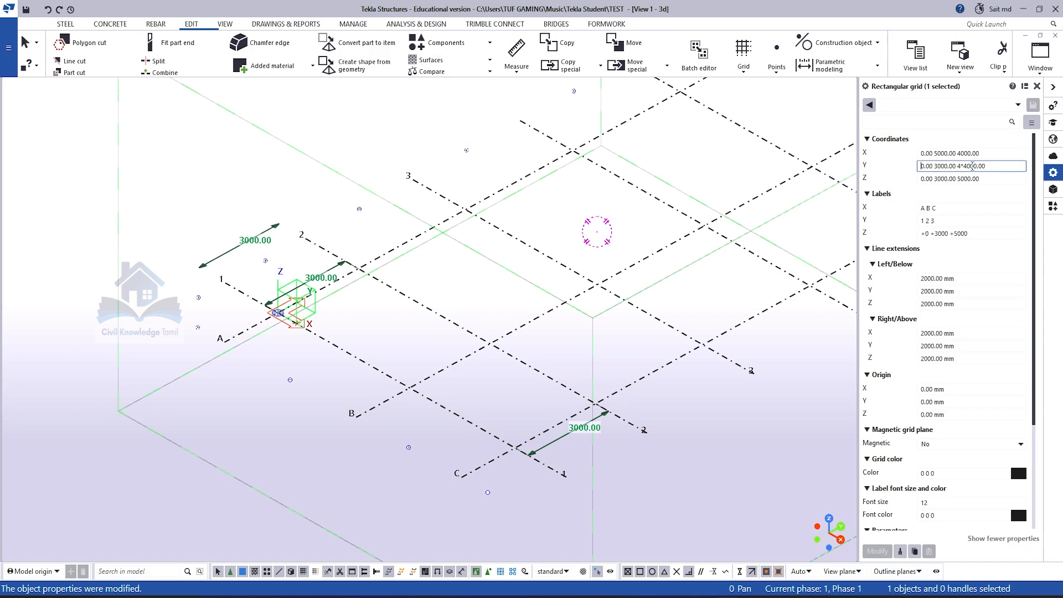
In the elevation view of grid line 1, replace the grid's Z coordinates with 0.00 3000
scroll(610, 242, "down", 2)
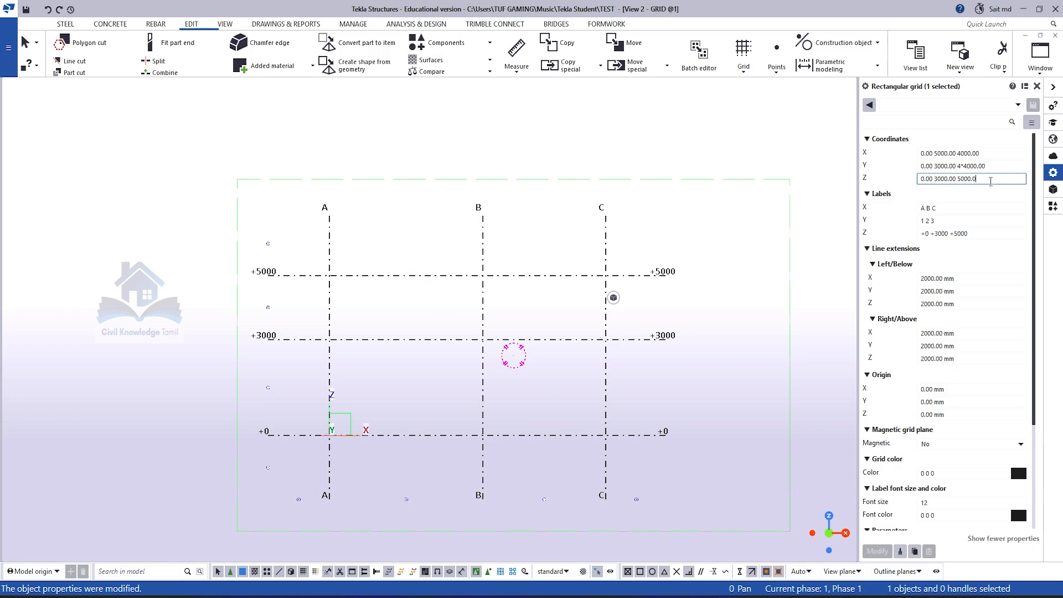
key("BackSpace")
key("BackSpace")
key("BackSpace")
key("BackSpace")
key("BackSpace")
key("BackSpace")
key("BackSpace")
key("BackSpace")
key("BackSpace")
key("BackSpace")
key("BackSpace")
key("BackSpace")
key("BackSpace")
key("Return")
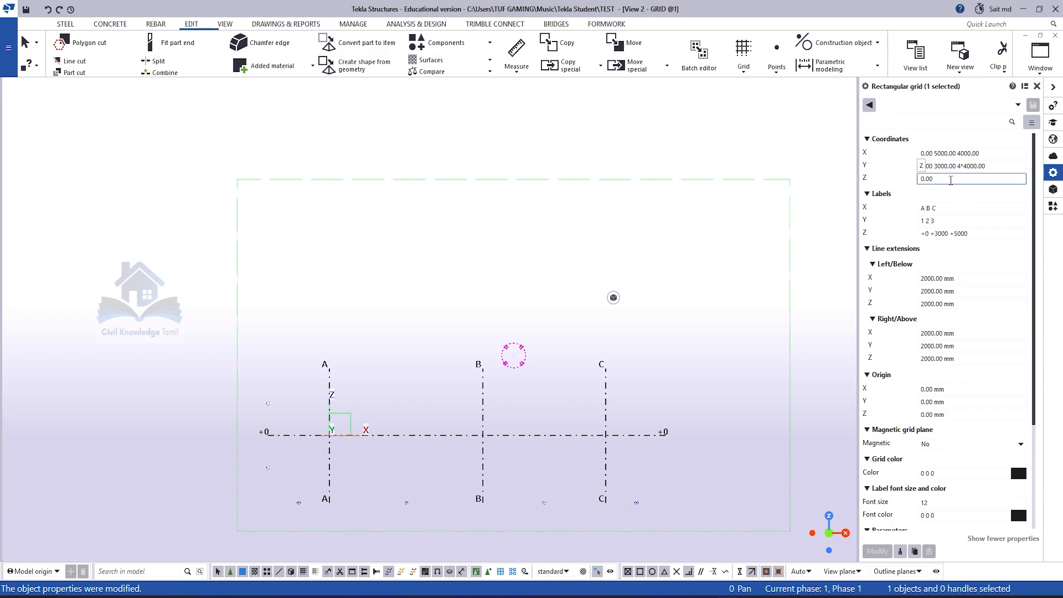
type("3000")
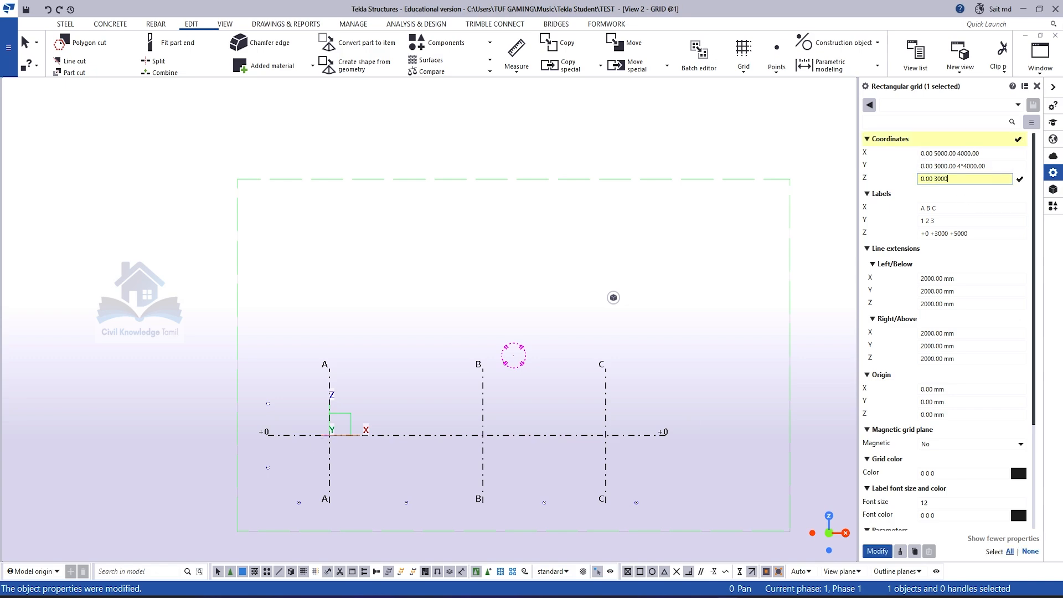
key("Return")
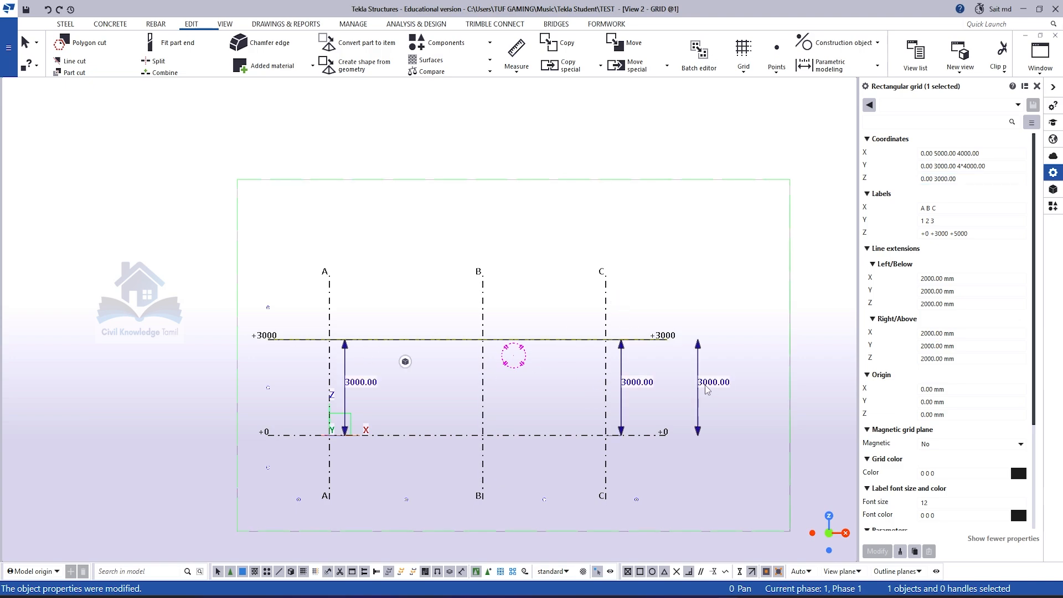
Return to the 3D view and examine the spacings at grid lines 3 and C
key("ctrl+Tab")
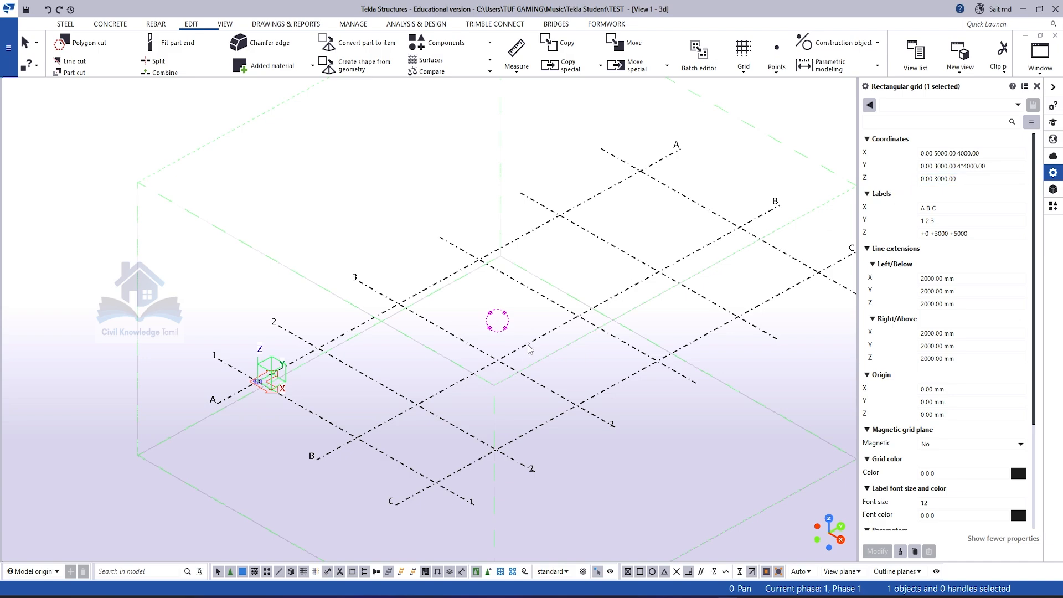
left_click(531, 377)
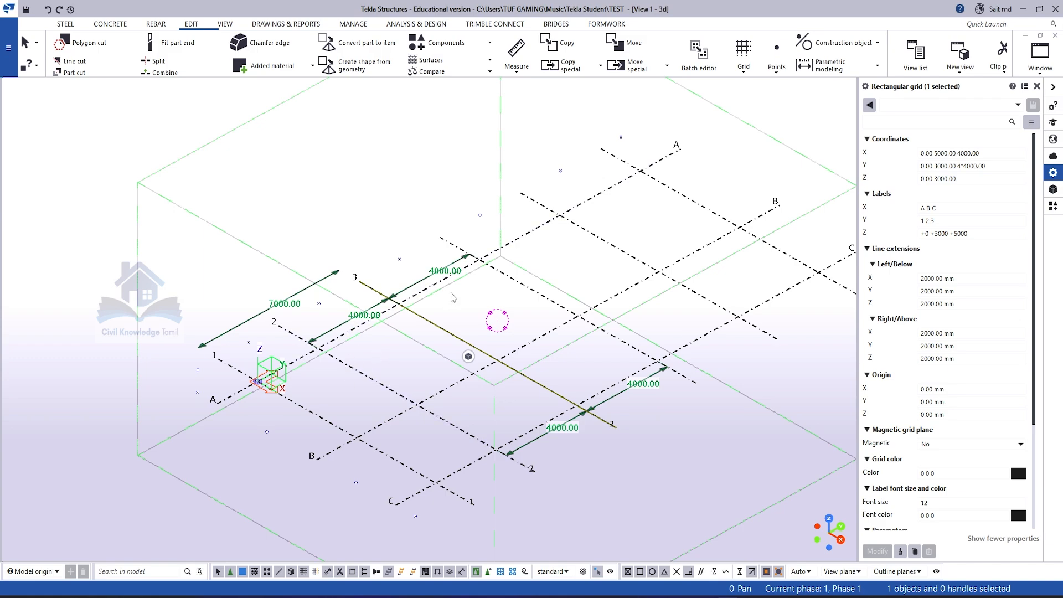
scroll(470, 260, "up", 3)
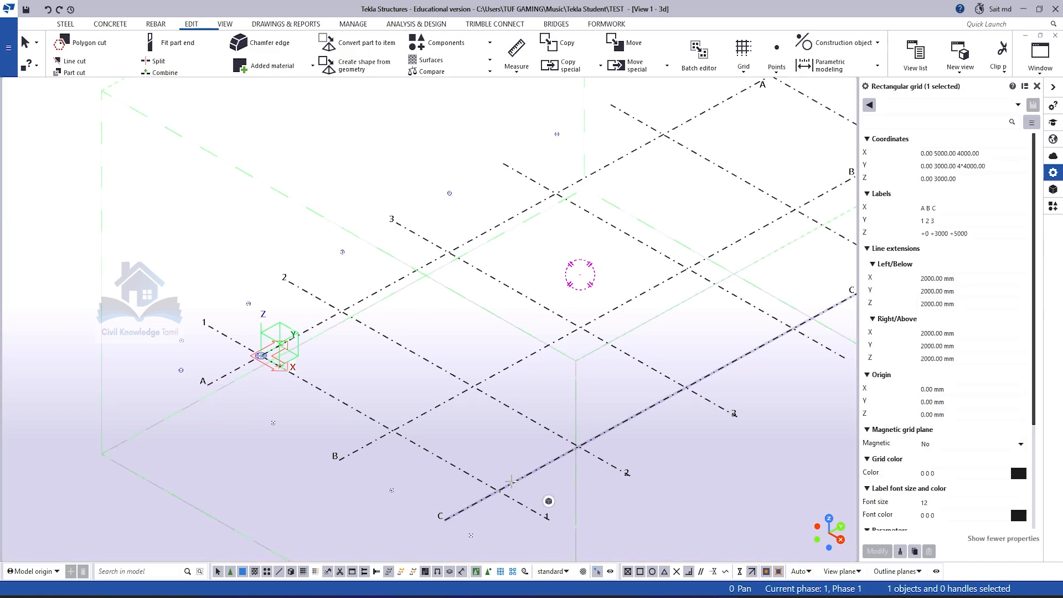
left_click(512, 483)
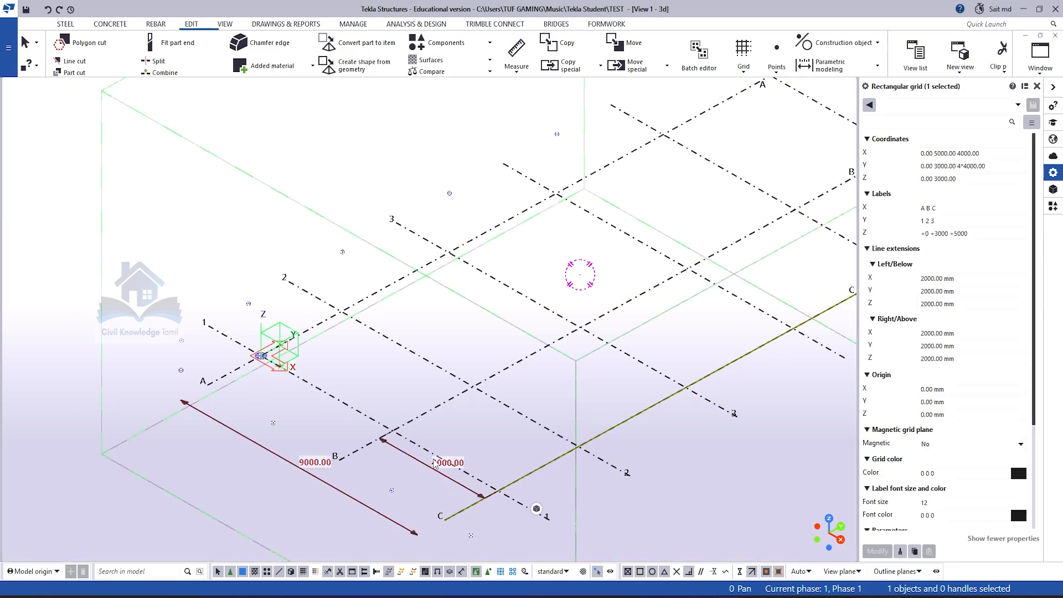
scroll(437, 484, "up", 3)
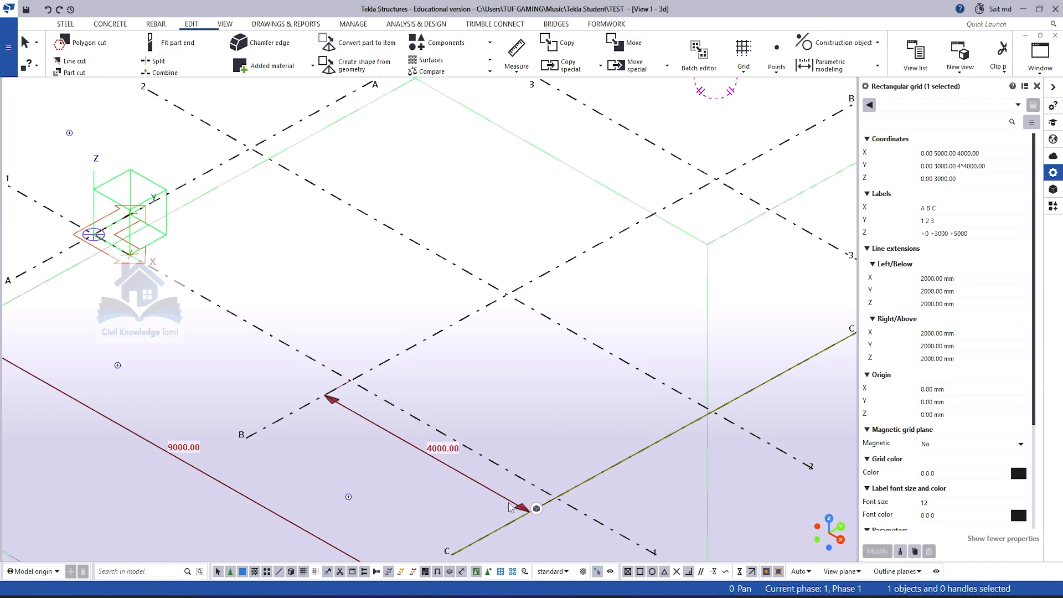
Add 2000 to the grid's Z coordinates and show the new level's distances in the elevation view of grid line 1
left_click(961, 154)
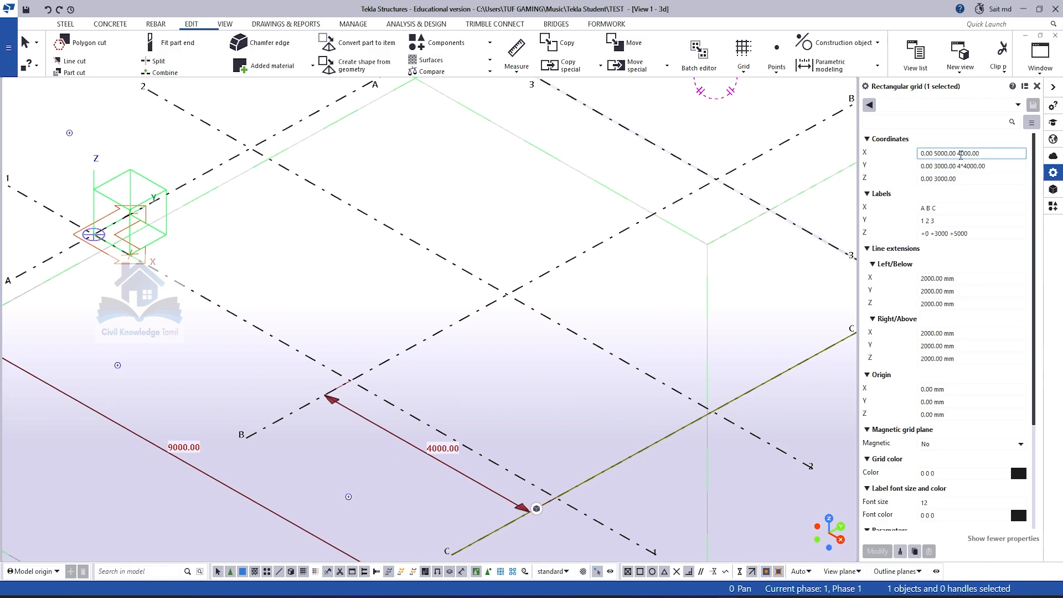
left_click(966, 179)
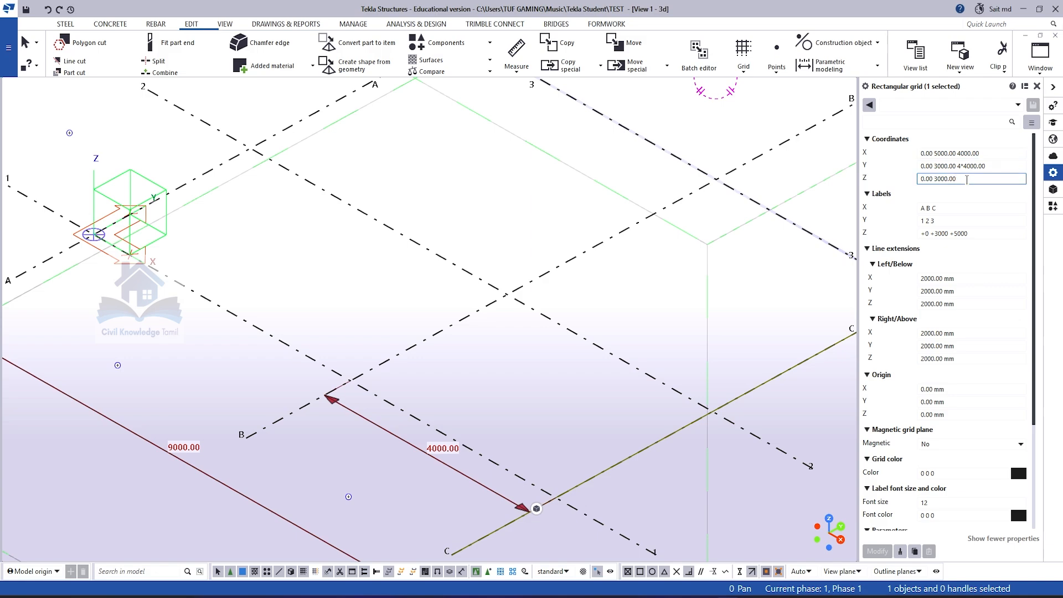
key("ctrl+Tab")
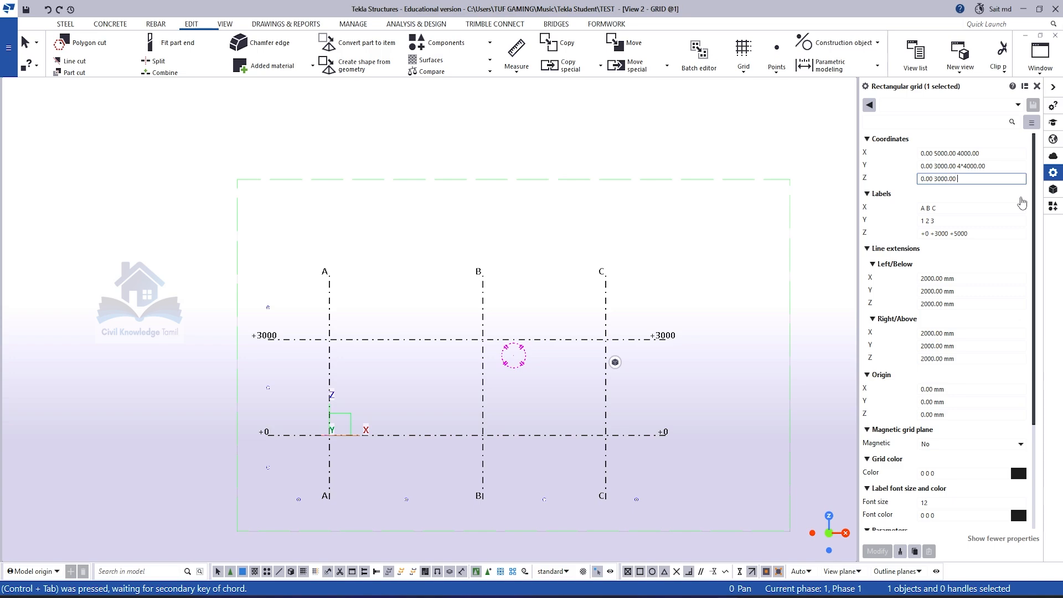
type("2000")
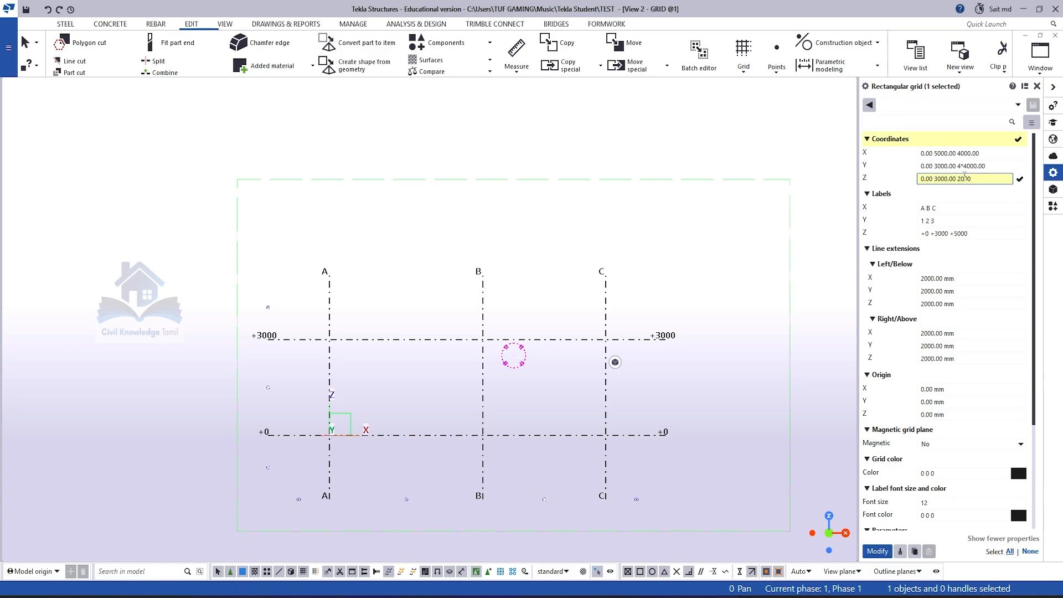
key("Return")
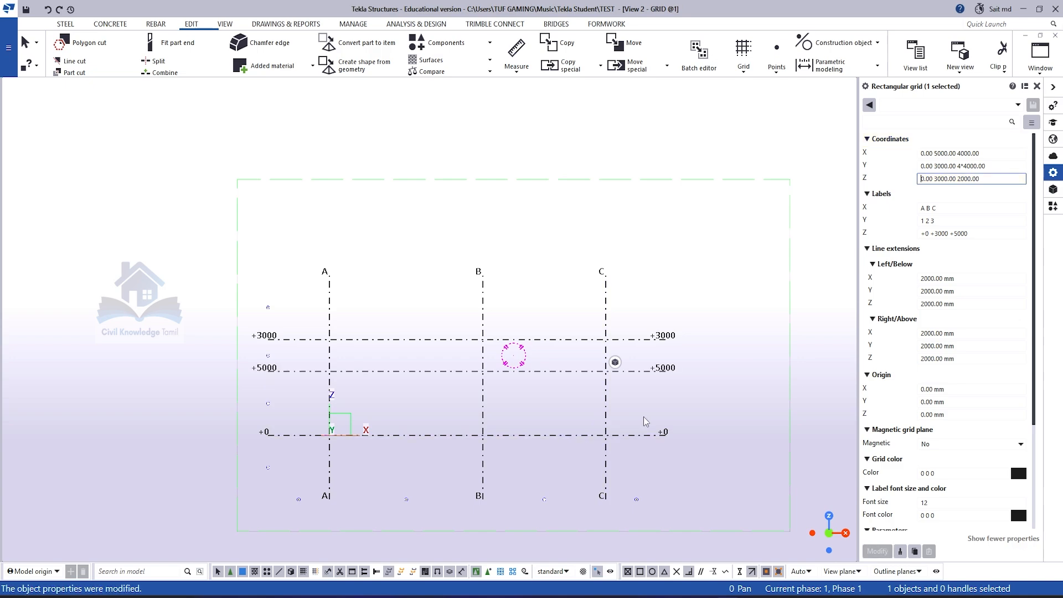
left_click(593, 372)
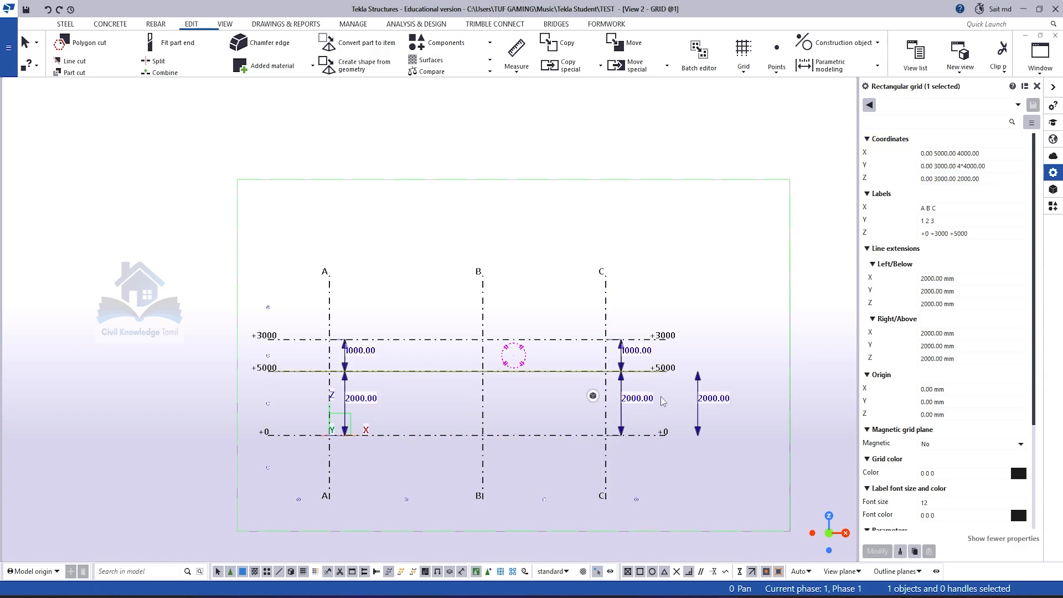
Replace the last value in the grid's Z coordinates with 5000, giving 0.00 3000.00 5000.00
left_click(950, 156)
left_click(992, 178)
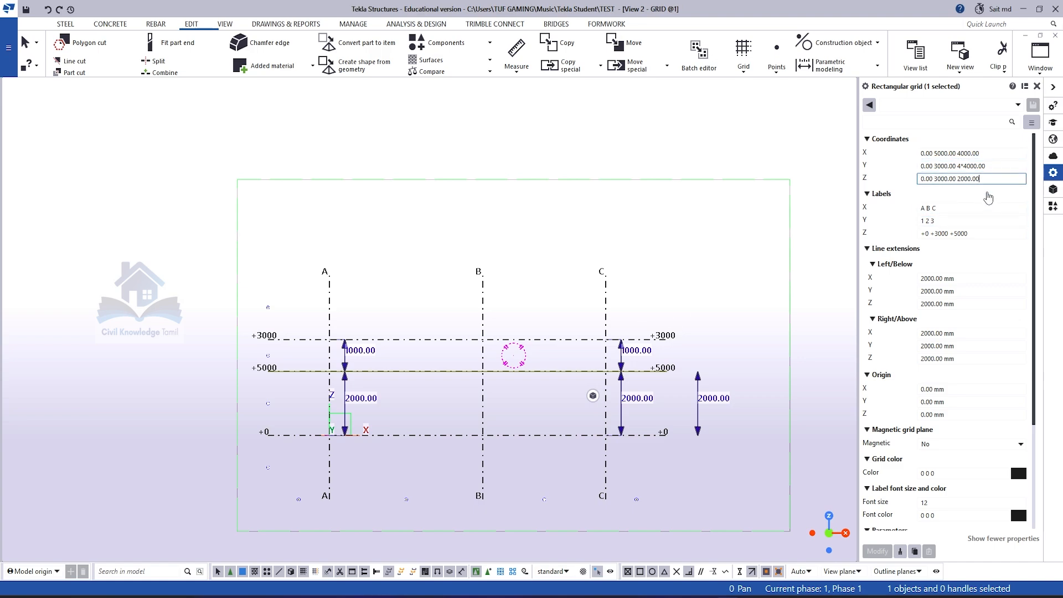
key("BackSpace")
key("BackSpace")
key("BackSpace")
key("BackSpace")
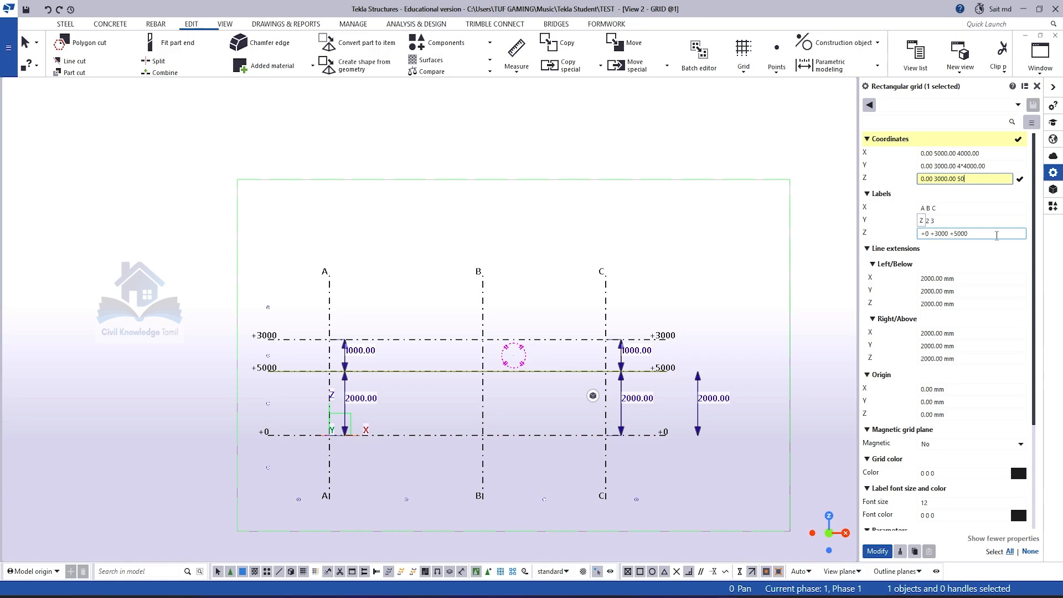
key("Return")
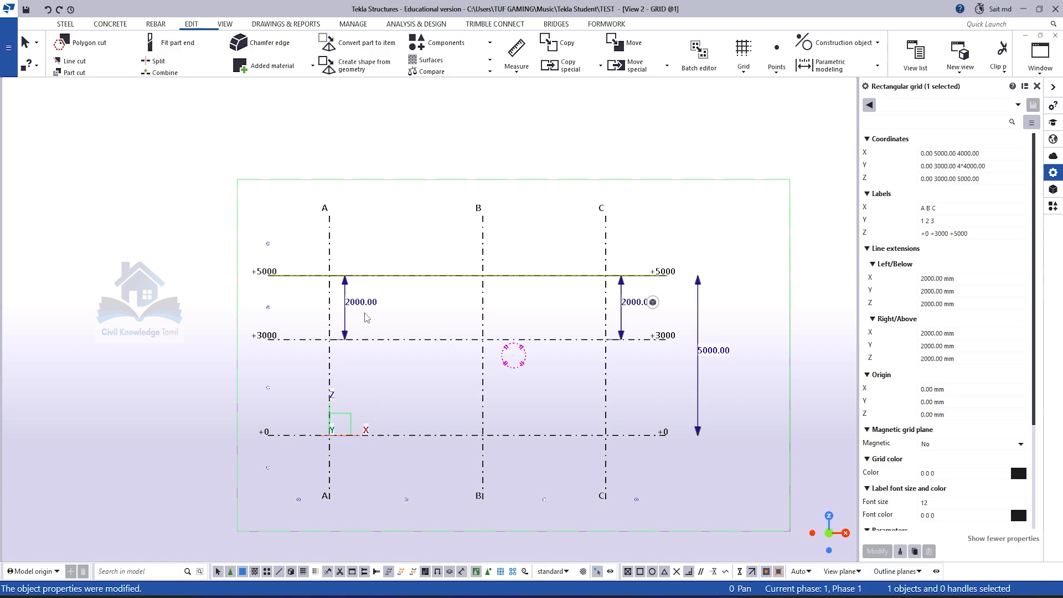
Examine the grid in the 3D view with grid line C selected, comparing it with the elevation view of grid line 1
key("ctrl+Tab")
scroll(321, 327, "down", 3)
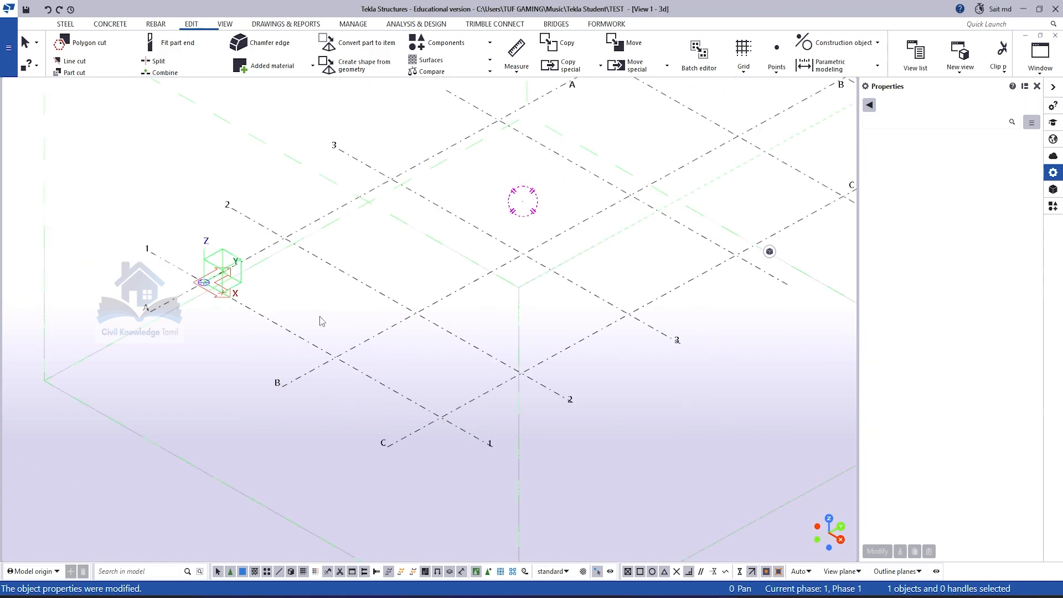
left_click(483, 398)
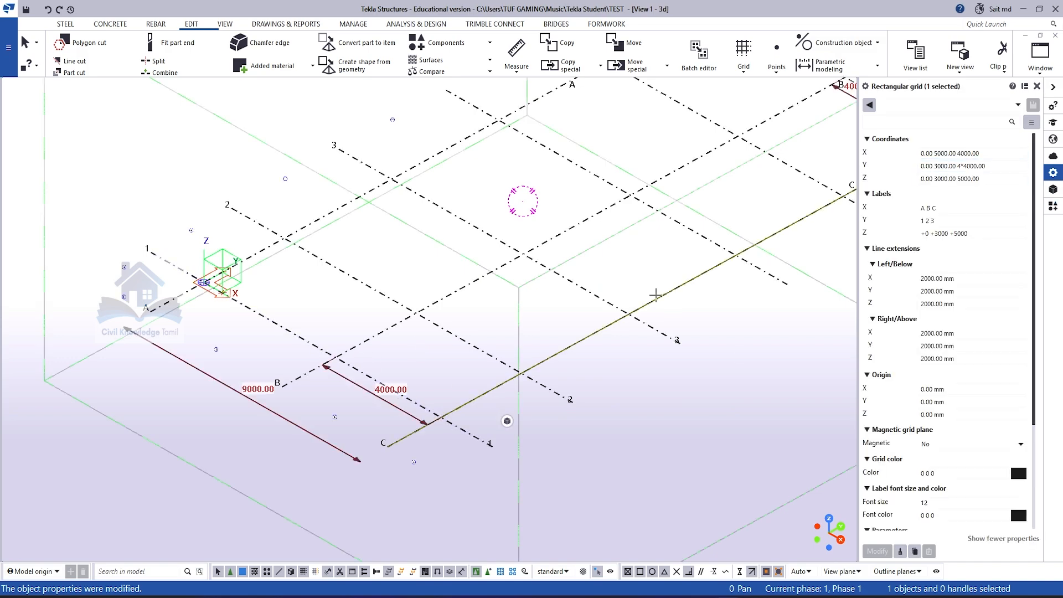
key("ctrl+Tab")
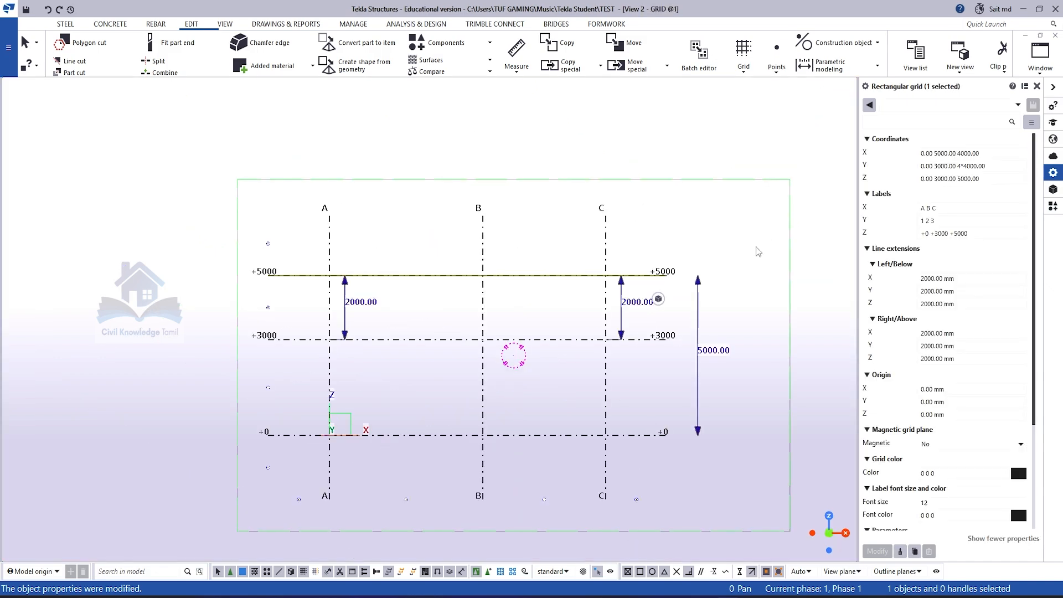
key("ctrl+Tab")
left_click(938, 208)
key("Return")
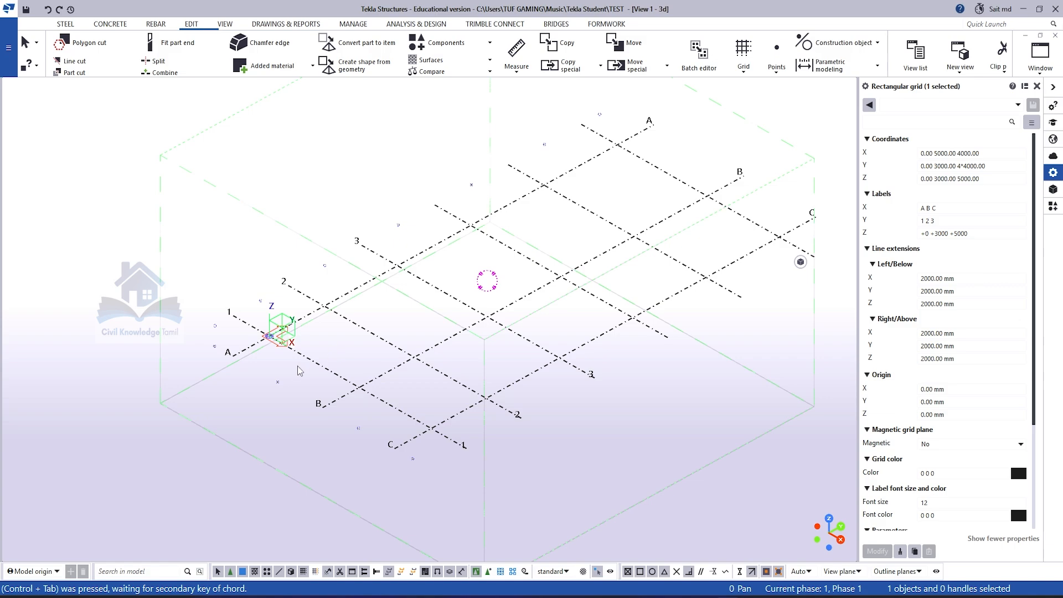
left_click(924, 209)
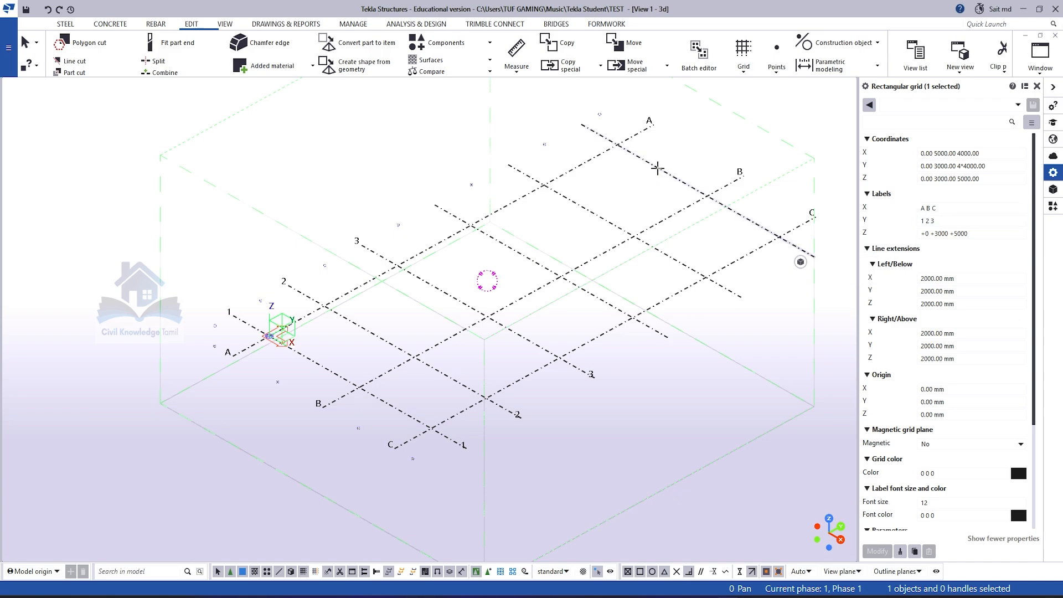
Add a 6000 spacing to the end of the grid's X coordinates
left_click(997, 153)
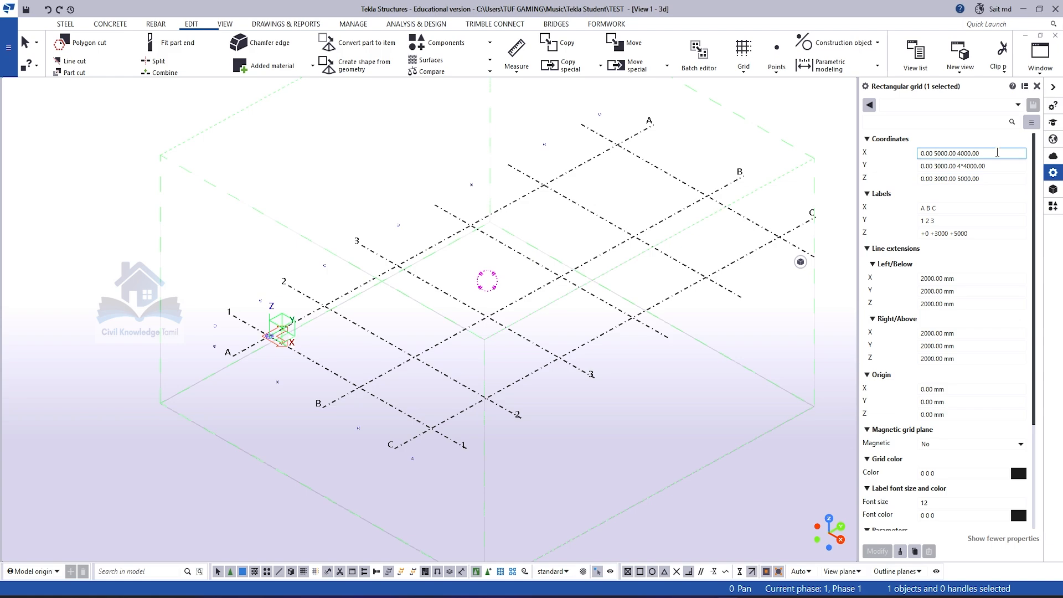
type("6000.00")
key("Return")
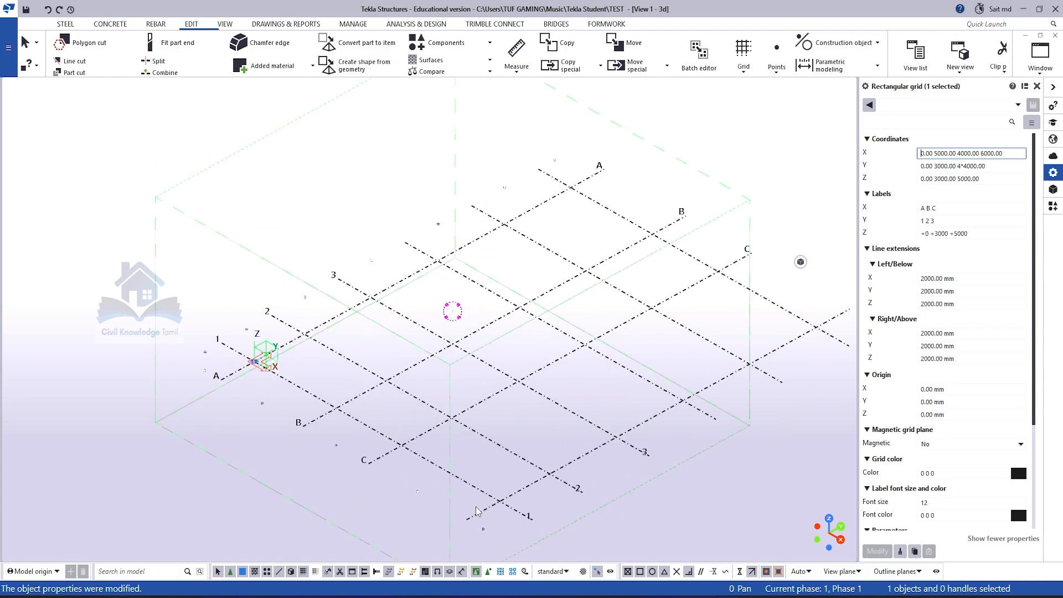
Add the label C1 after C in the grid's X labels
left_click(943, 221)
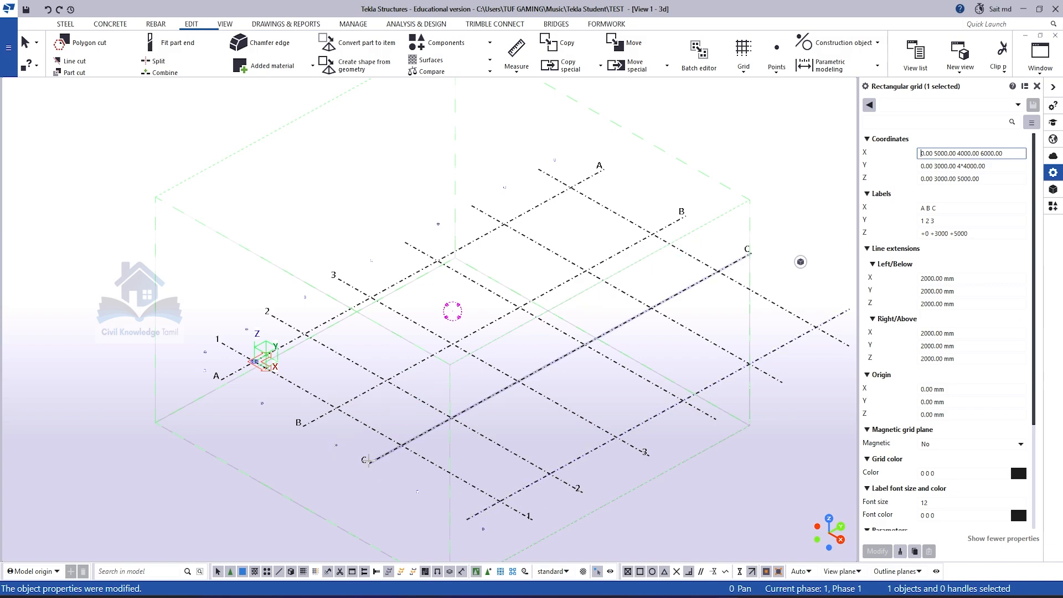
double_click(961, 209)
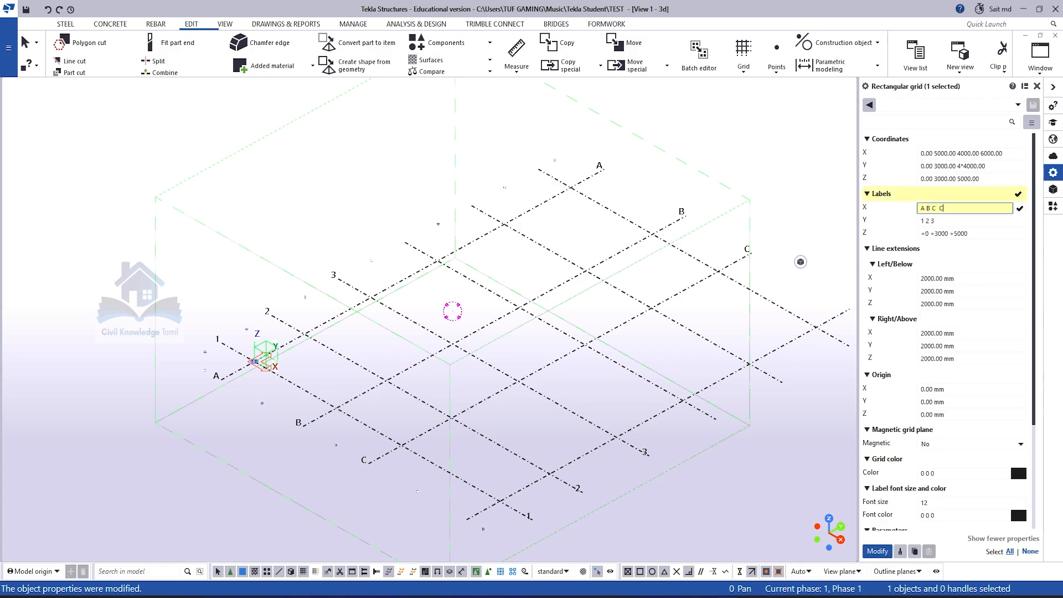
key("Return")
scroll(272, 274, "down", 3)
scroll(249, 354, "up", 3)
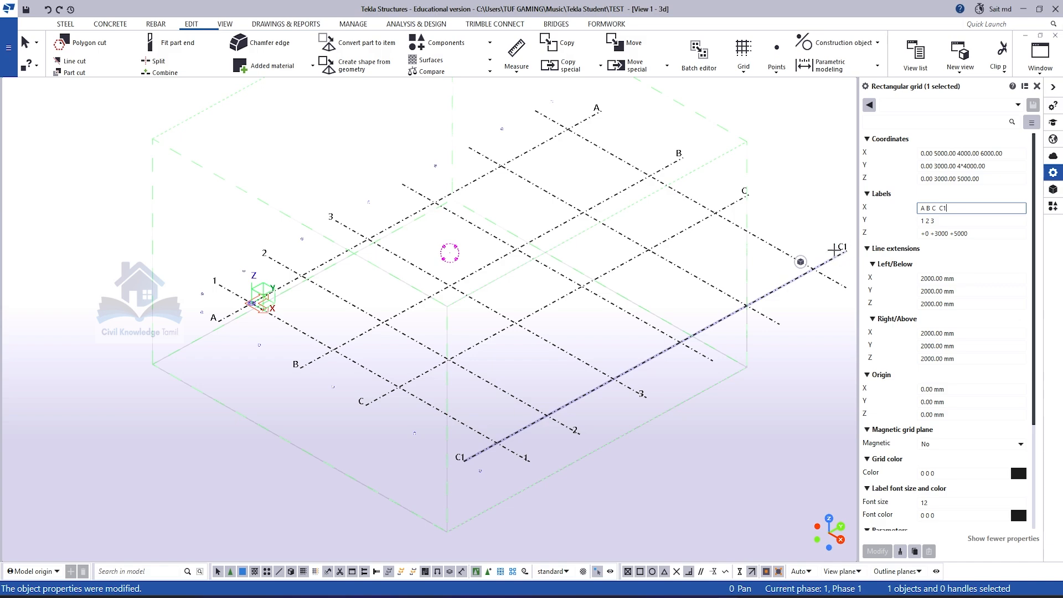
Extend the grid's Y labels with 4, 5 and 6
double_click(956, 221)
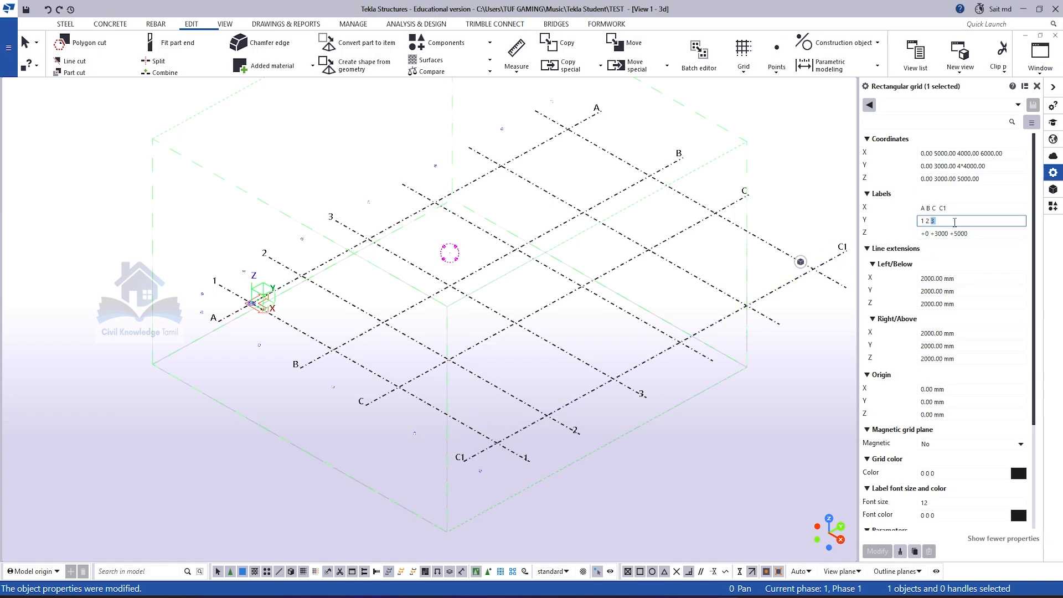
type("4 5")
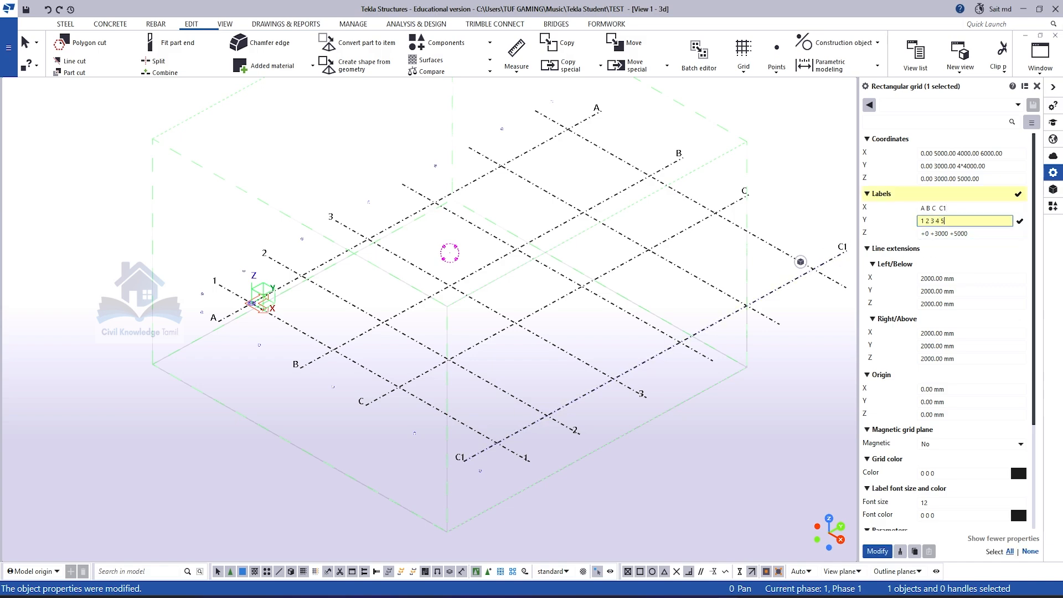
type(" 6")
key("Return")
Change the grid's Z labels to +0 GF FF and check them in the elevation view of grid line 1
double_click(962, 235)
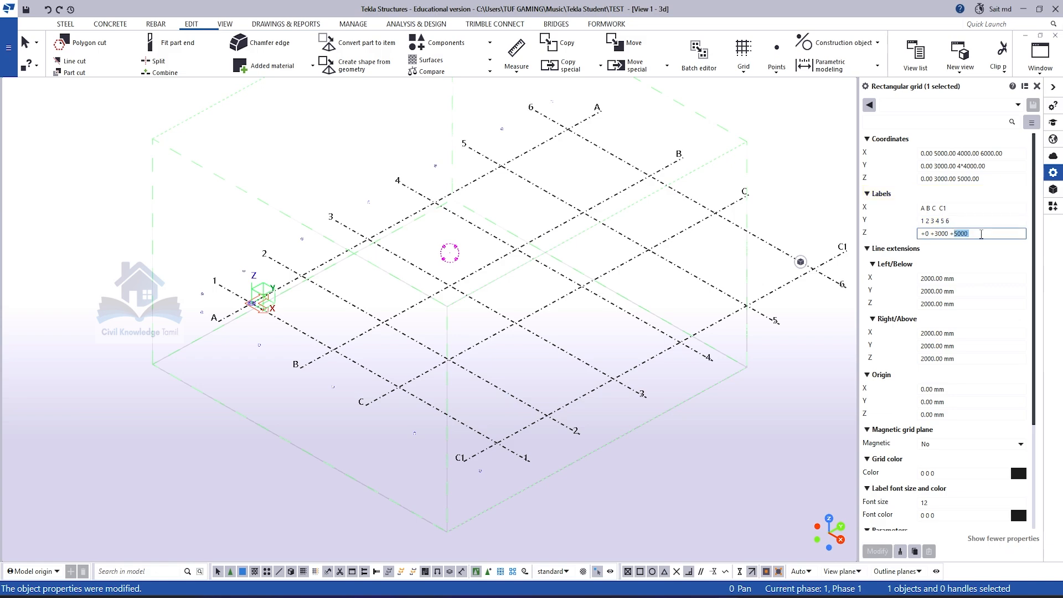
key("ctrl+a")
key("BackSpace")
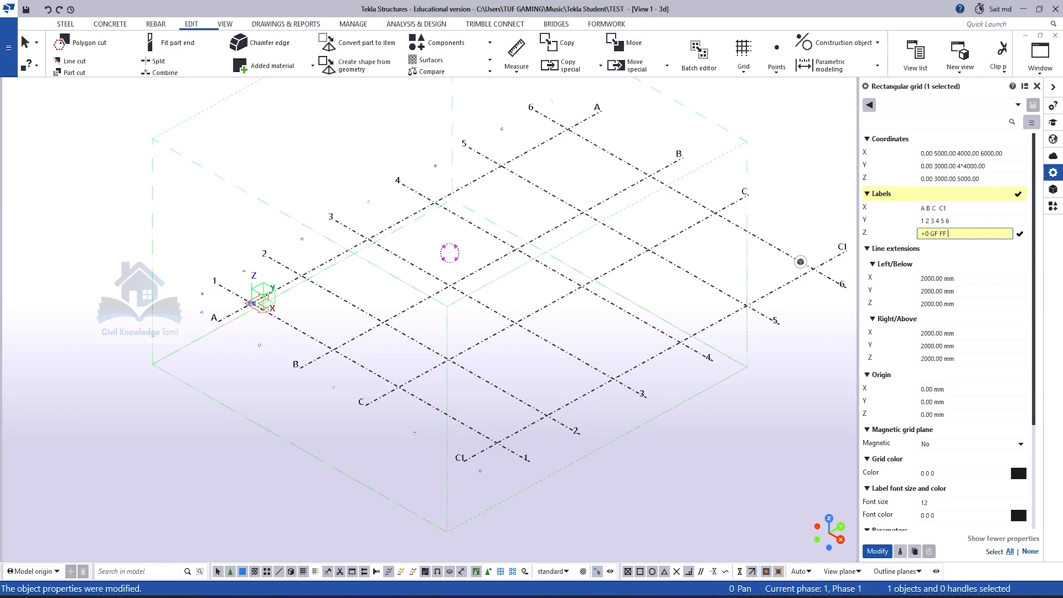
left_click(982, 233)
left_click(663, 120)
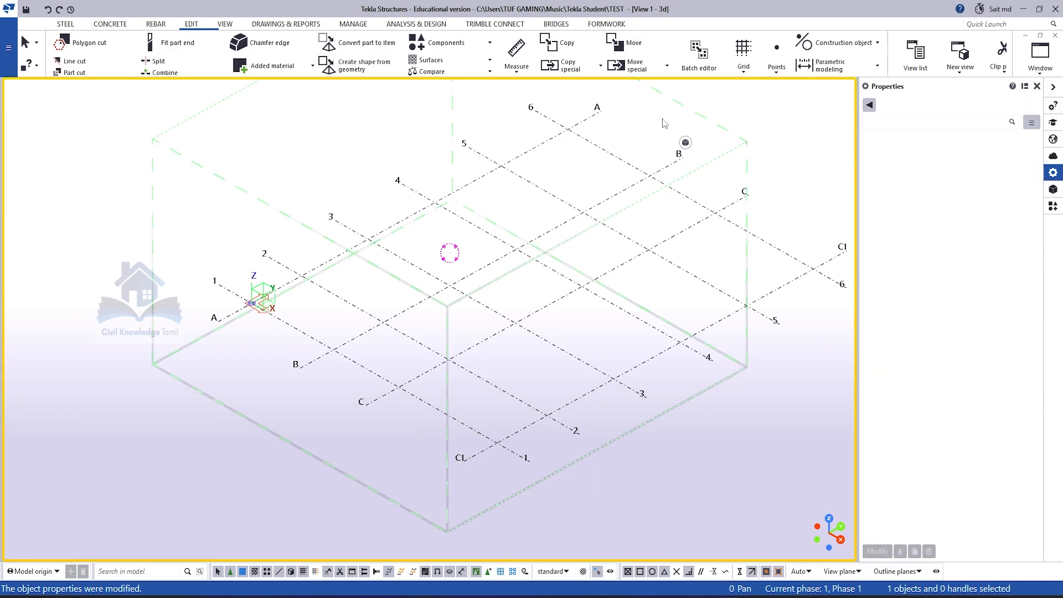
key("ctrl+Tab")
scroll(348, 239, "down", 5)
scroll(463, 299, "up", 5)
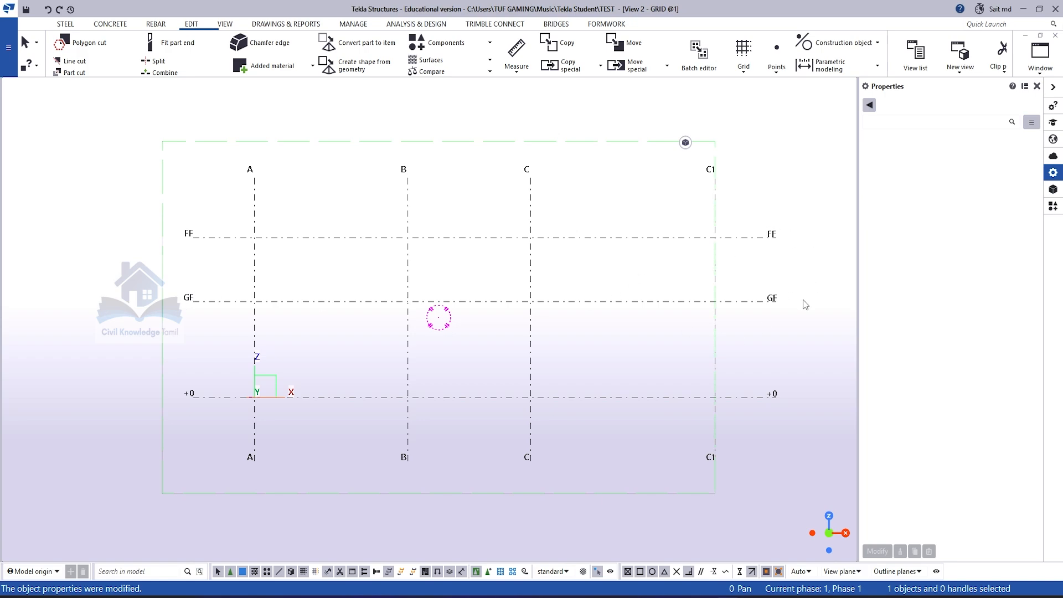
In the 3D view, set the grid's left/below line extensions to 1000 mm for X, Y and Z
key("ctrl+Tab")
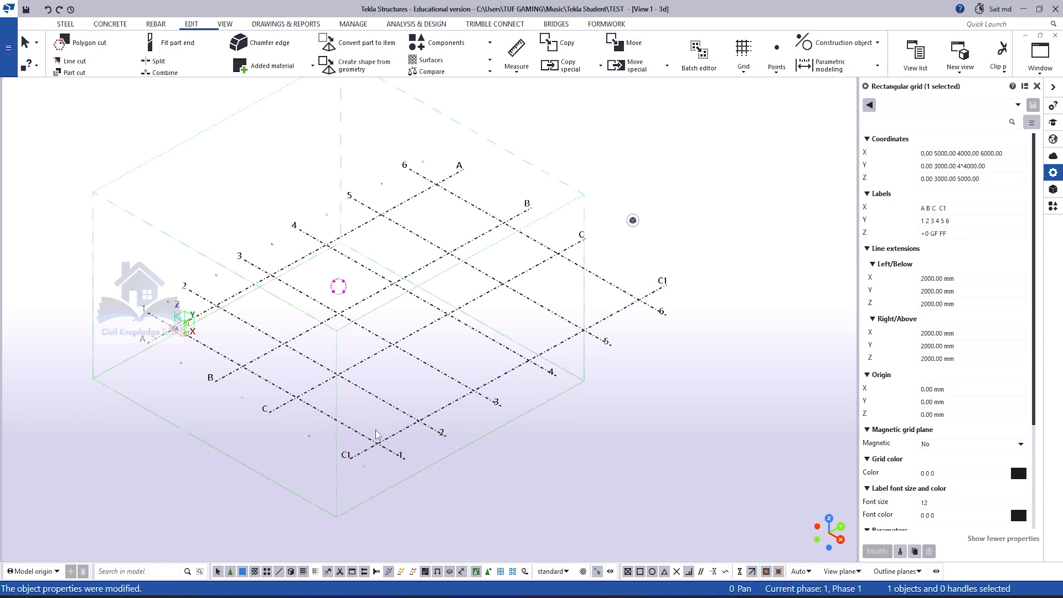
left_click(932, 279)
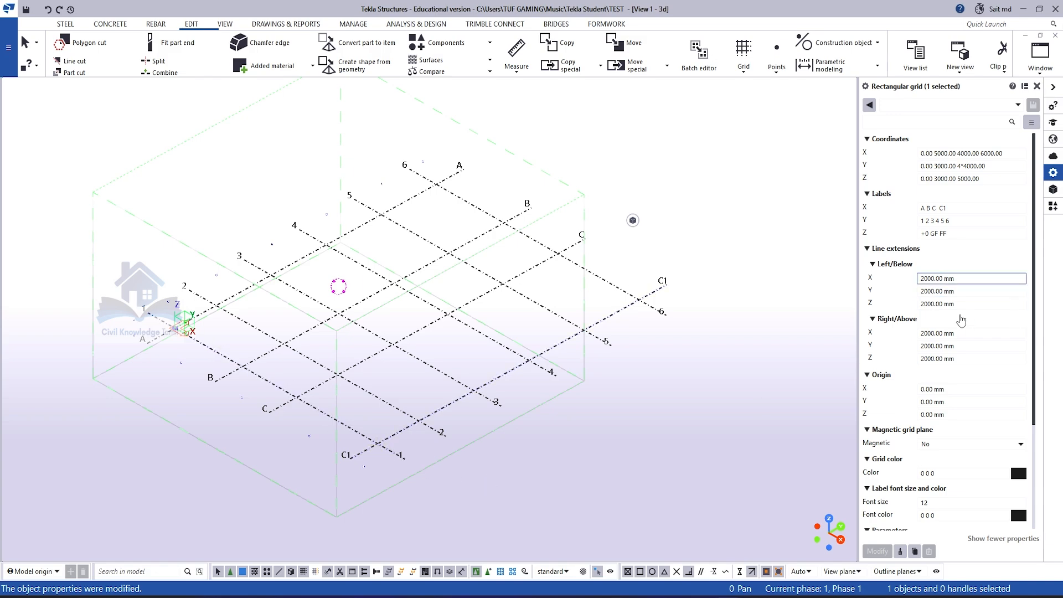
left_click(955, 291)
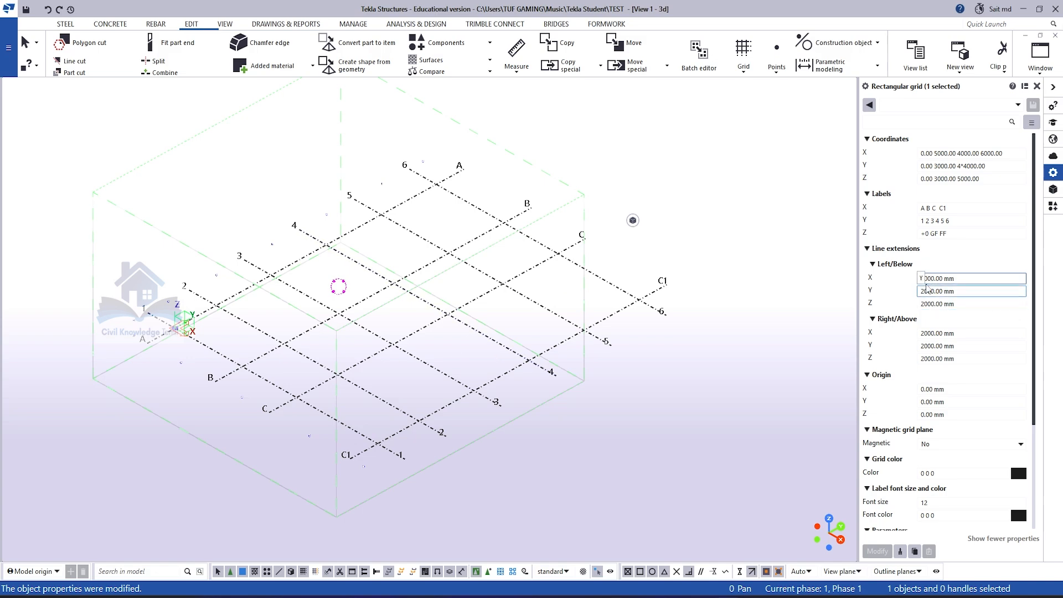
type("1000")
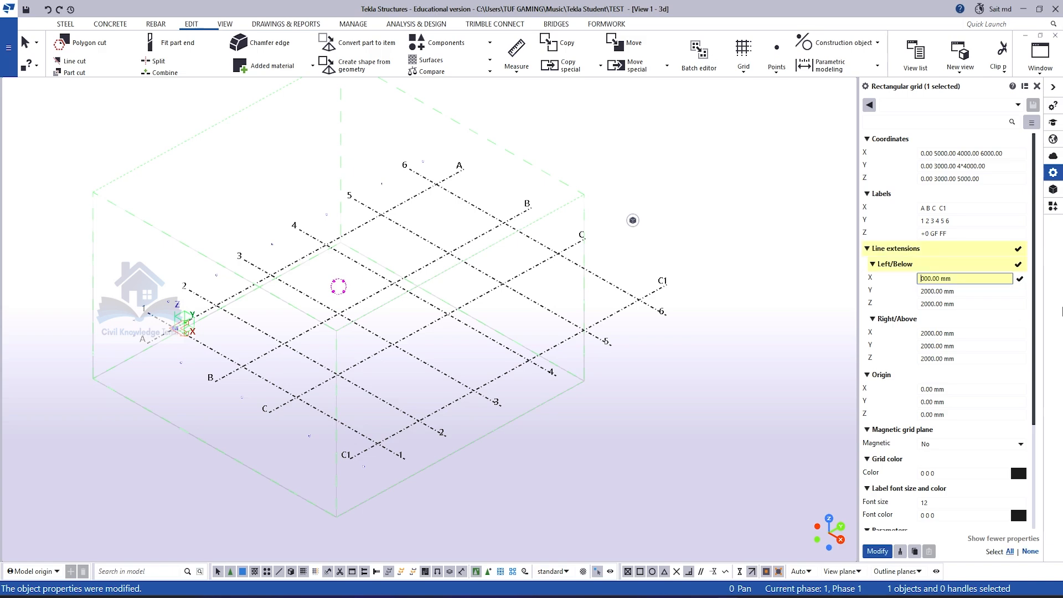
key("Return")
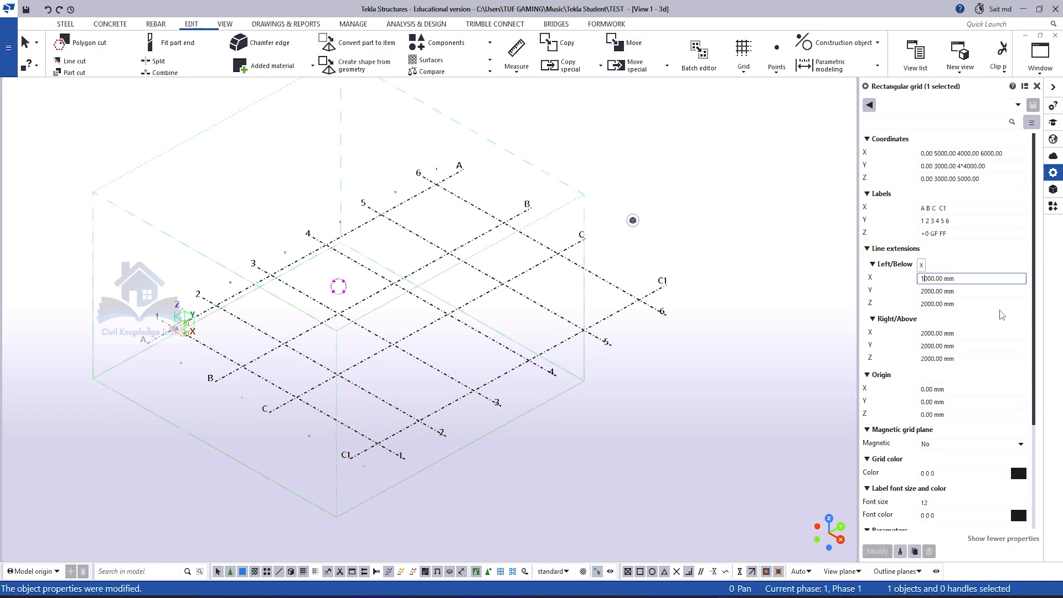
left_click(923, 291)
type("1")
key("Return")
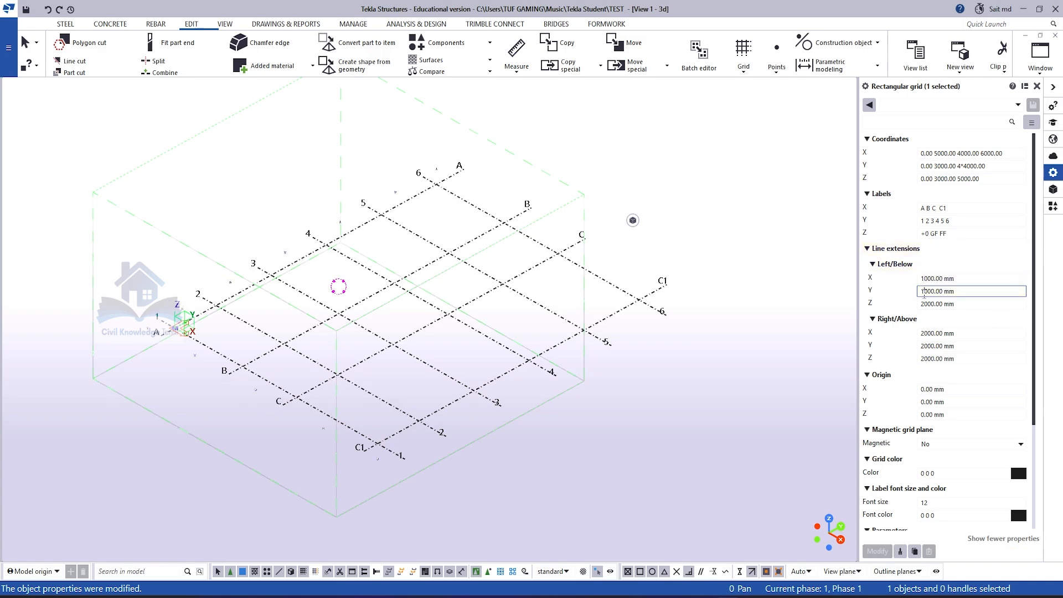
left_click(931, 305)
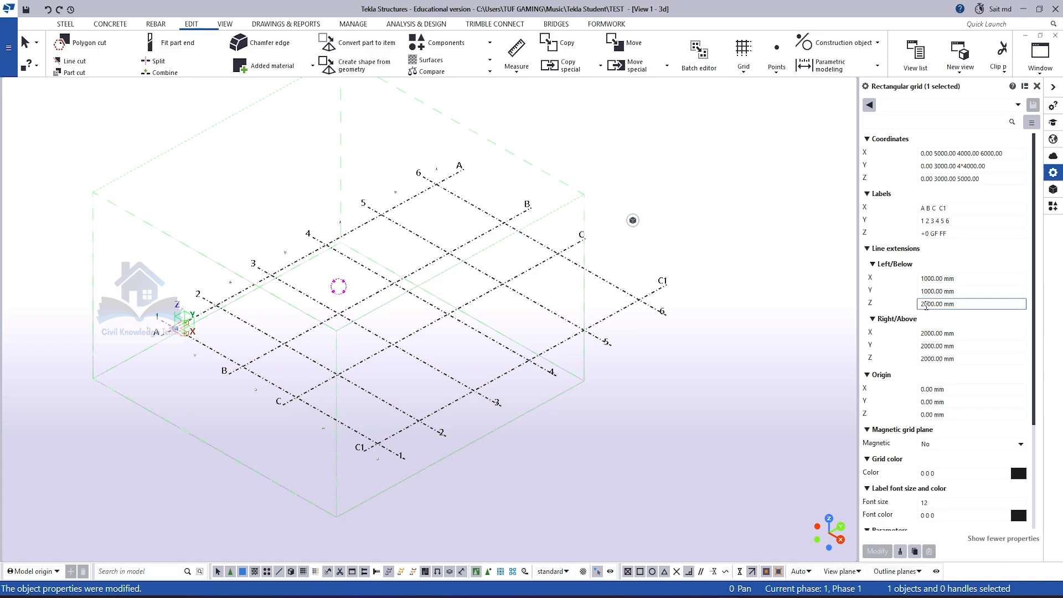
key("BackSpace")
type("1")
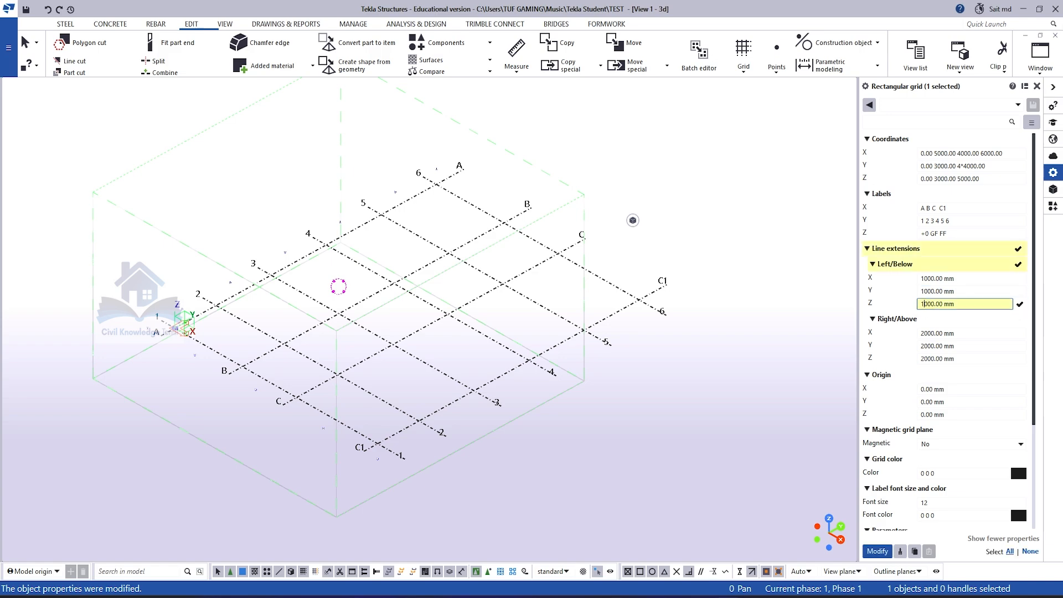
key("Return")
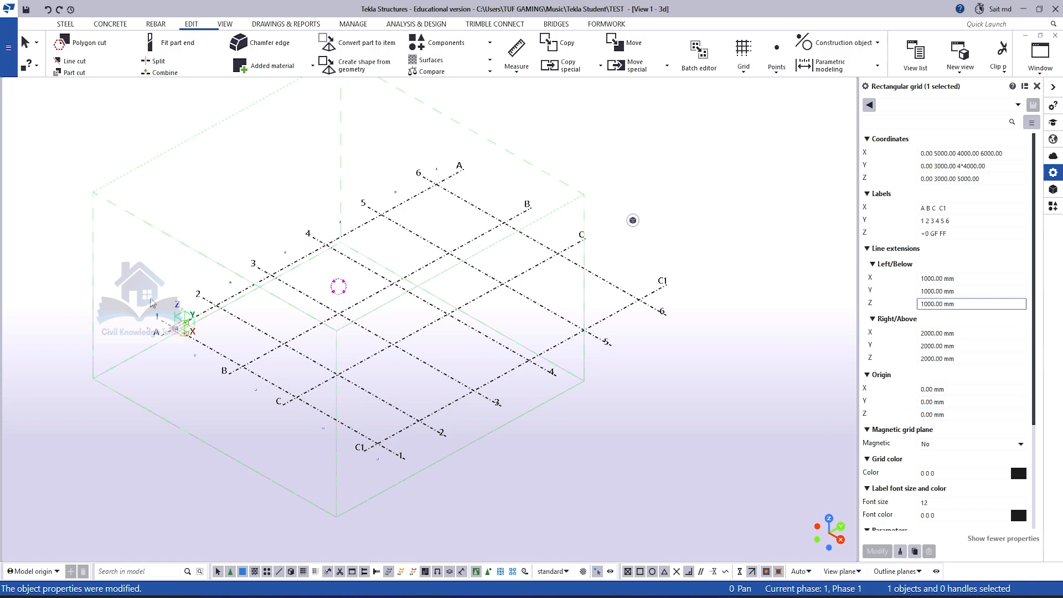
Set the grid origin's X value to 1000 mm and inspect the grid's position near grid line 1
left_click(942, 389)
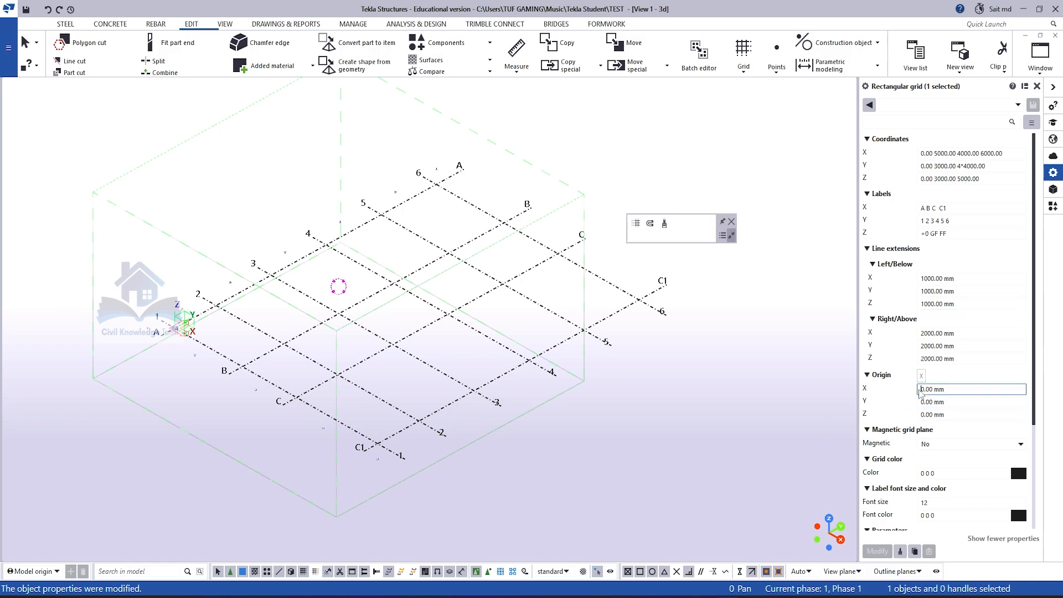
type("100")
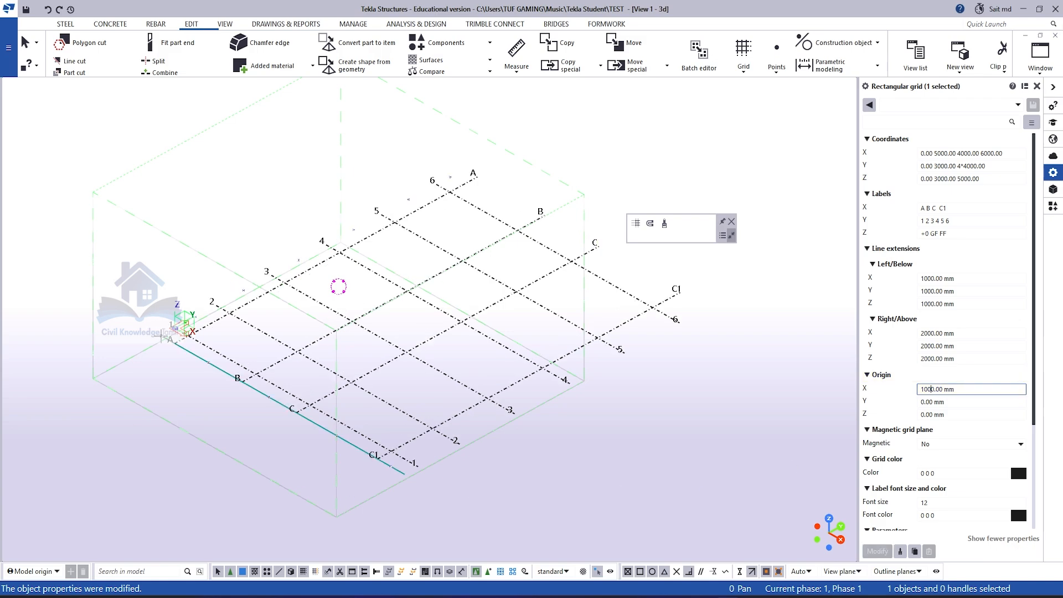
left_click(192, 340)
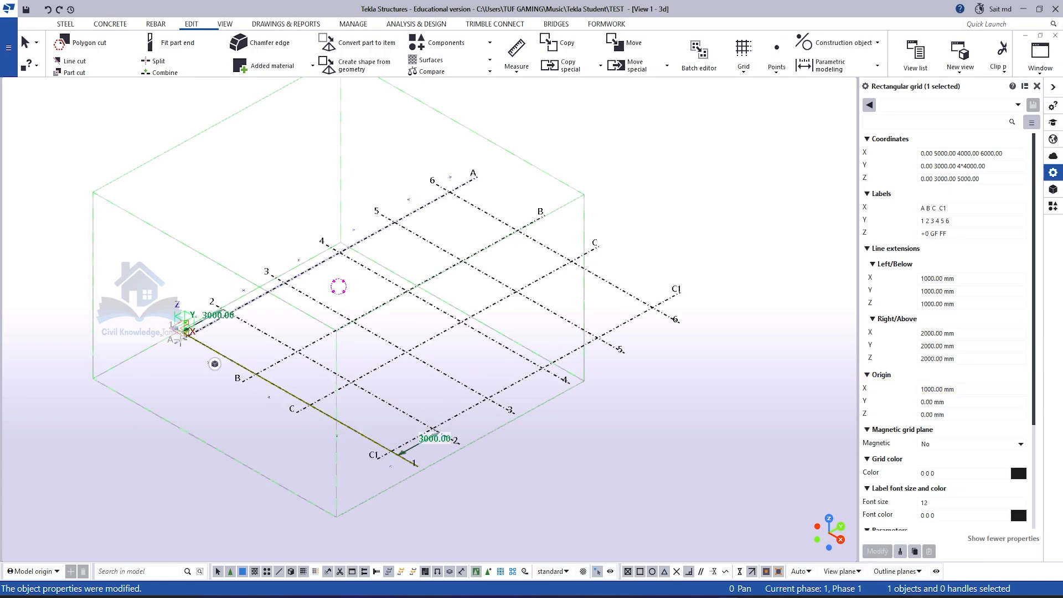
scroll(178, 336, "up", 5)
scroll(414, 286, "down", 3)
Reset the grid origin's X value to 0.00 mm
left_click(926, 389)
key("Delete")
key("Delete")
key("BackSpace")
key("Return")
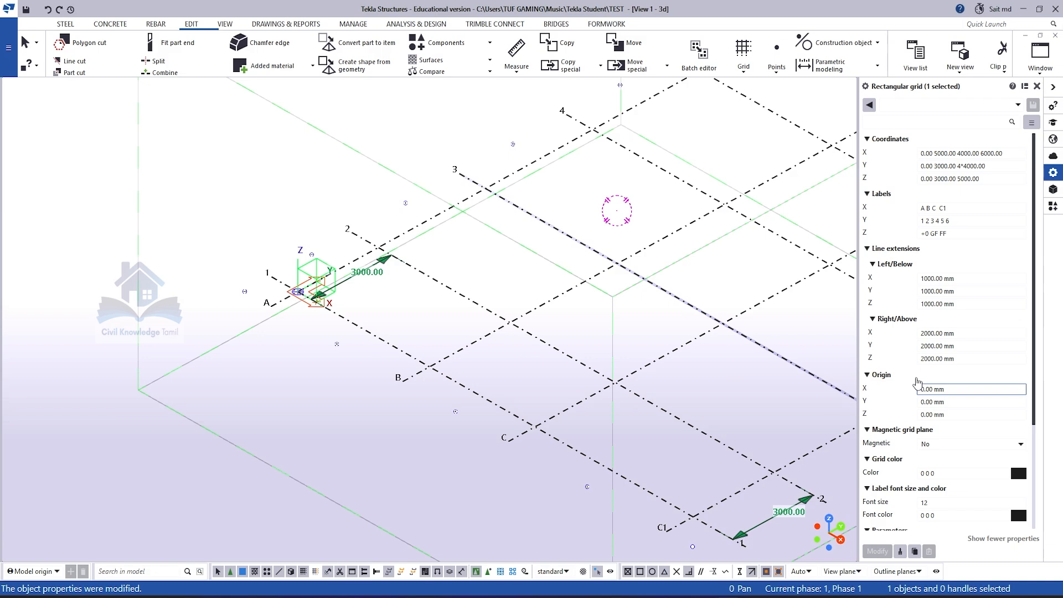
Set the grid's magnetic grid plane option to Yes and apply the modification
left_click(968, 445)
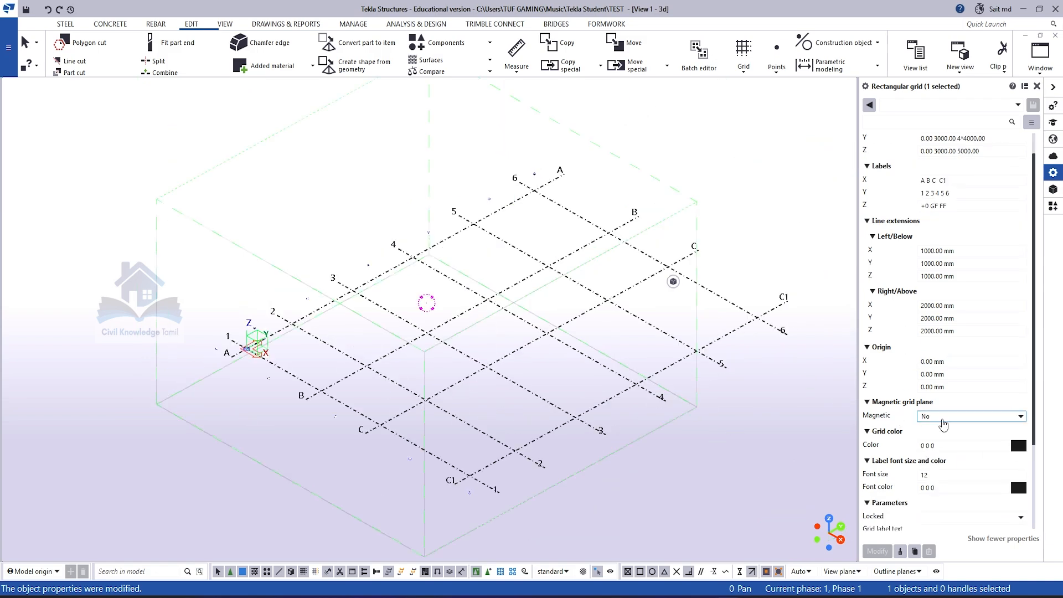
left_click(943, 424)
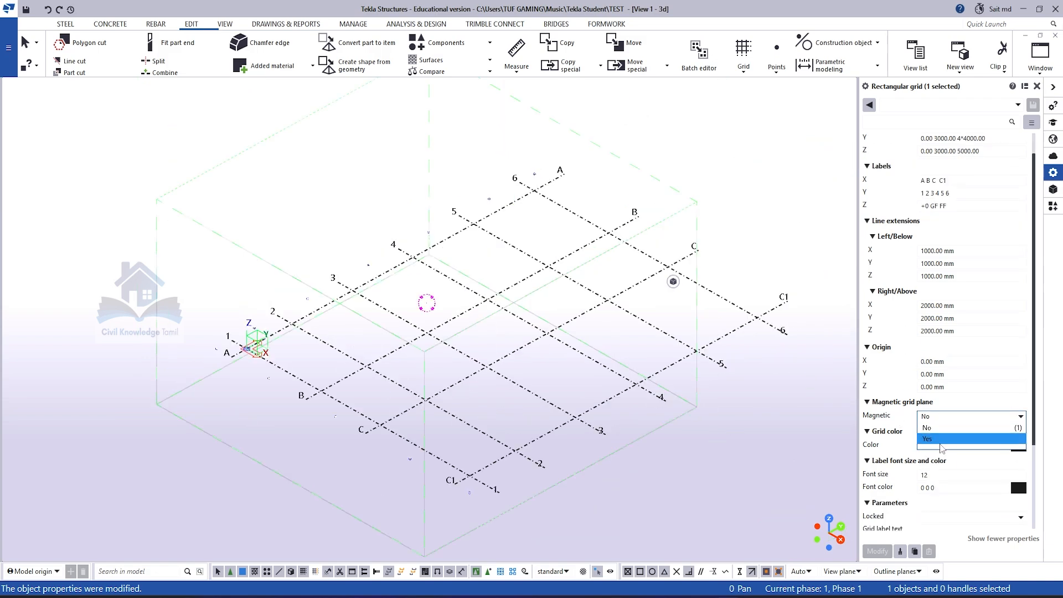
left_click(943, 442)
left_click(878, 551)
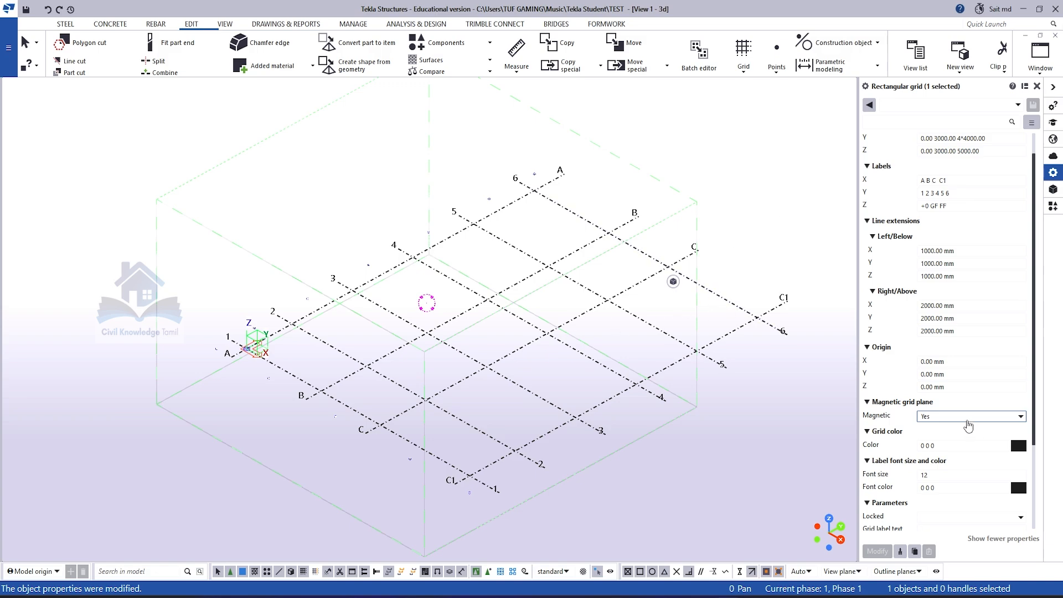
Set the grid's magnetic grid plane option to No and apply the modification
left_click(978, 418)
left_click(962, 429)
middle_click(952, 435)
Place four ISMB400 steel columns at grid intersections B-3, B-2, C-2 and C-3
left_click(66, 23)
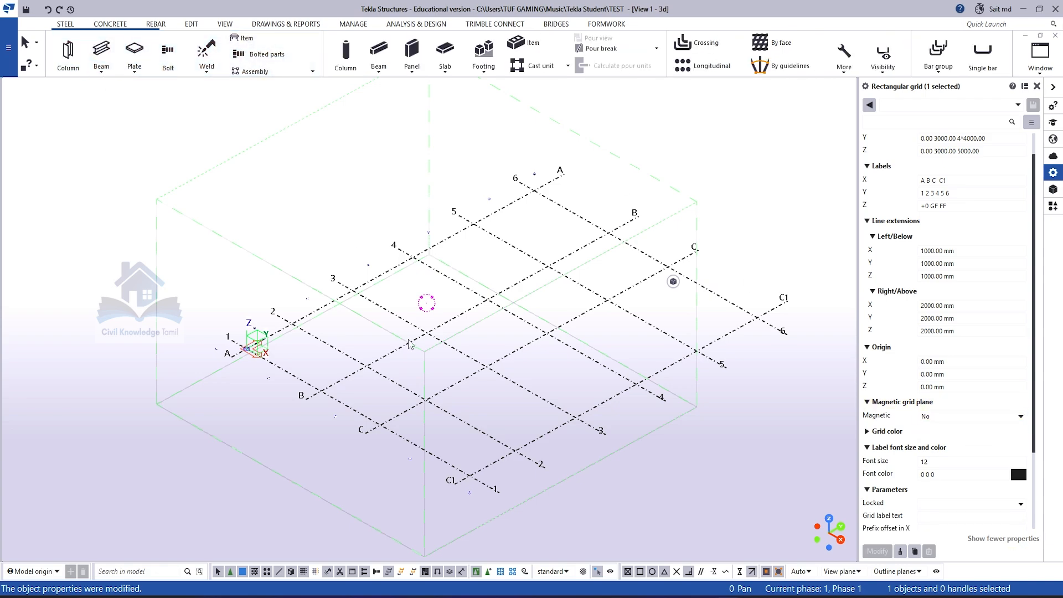
left_click(69, 53)
left_click(427, 332)
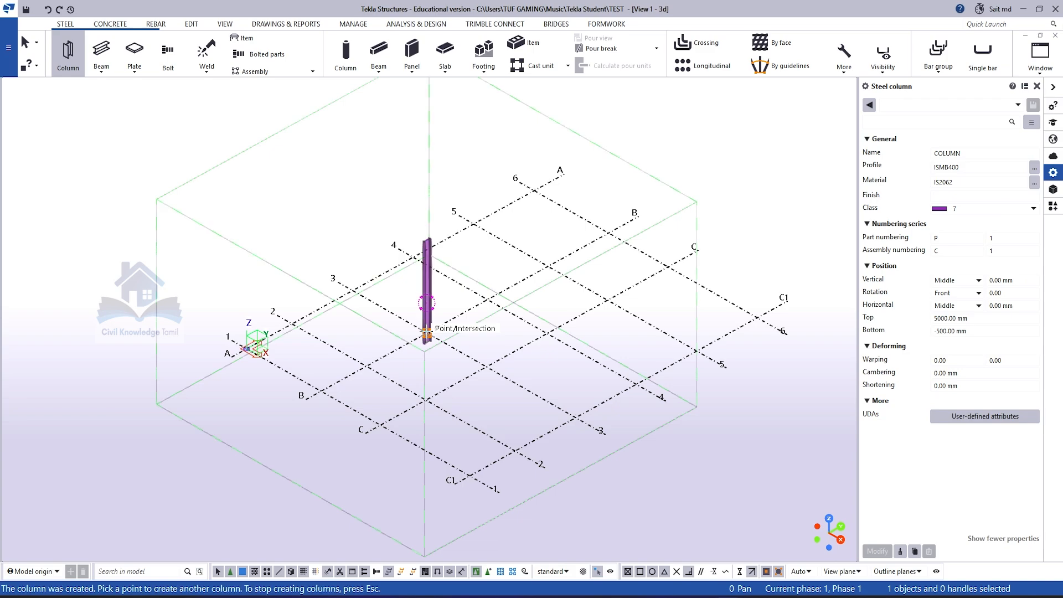
left_click(366, 365)
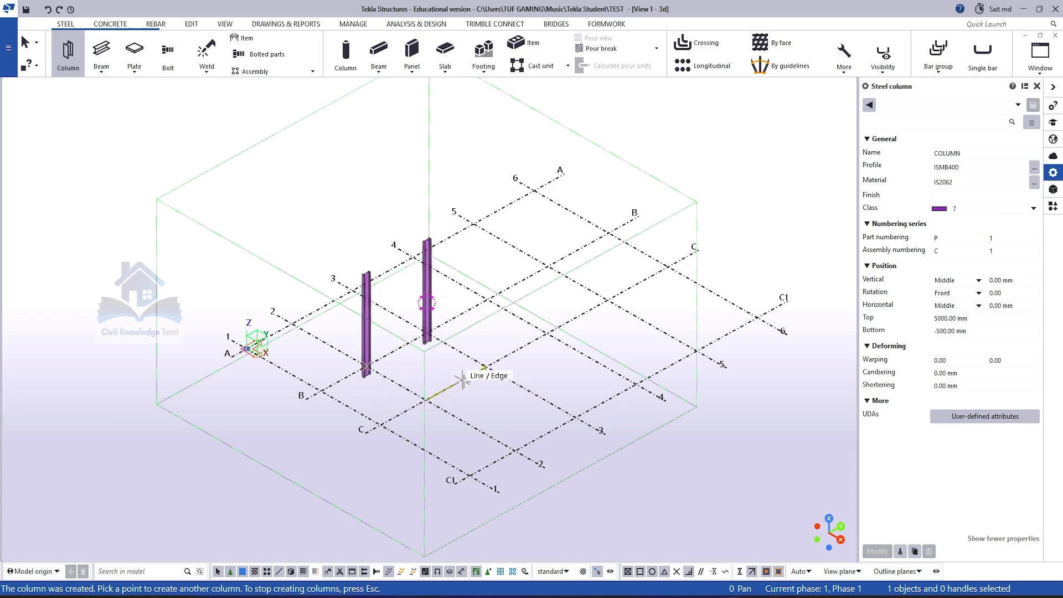
left_click(426, 400)
left_click(487, 367)
right_click(482, 144)
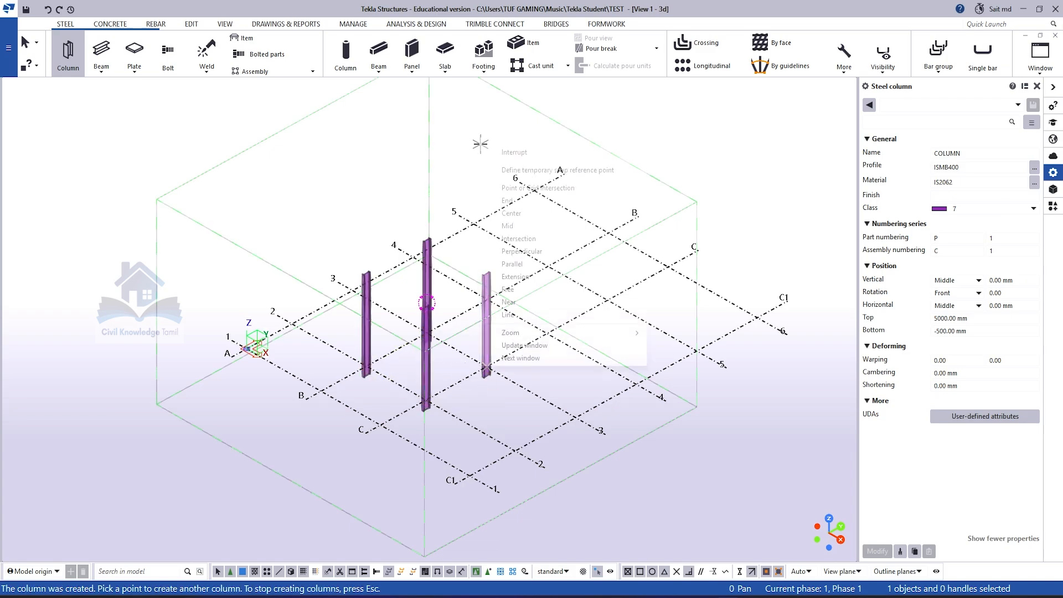
left_click(500, 153)
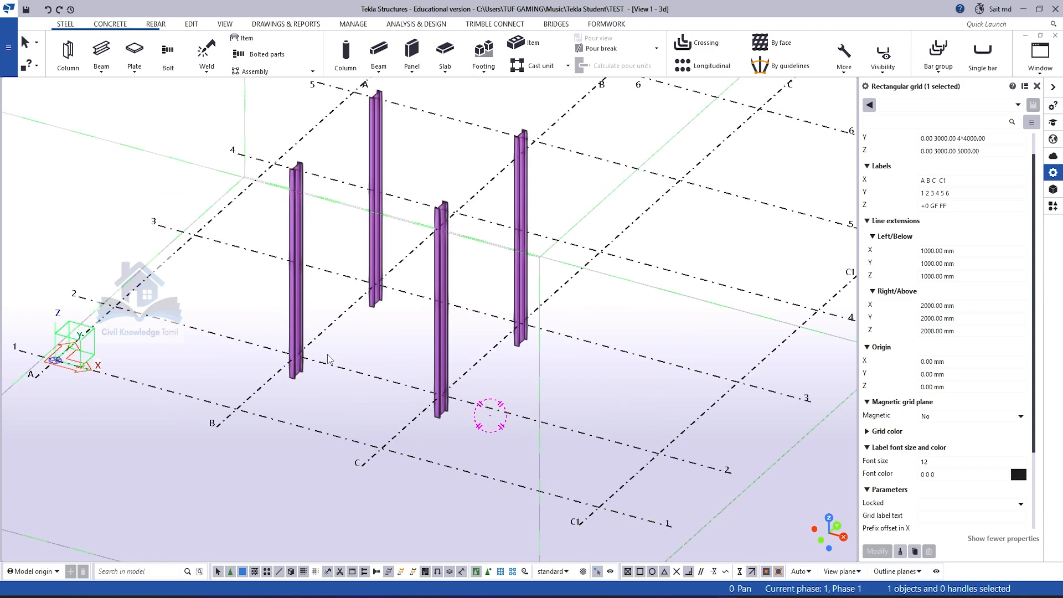
Change the grid's X coordinates to 0.00 3000.00 4000.00 6000.00 while the magnetic grid plane is off
scroll(327, 359, "down", 1)
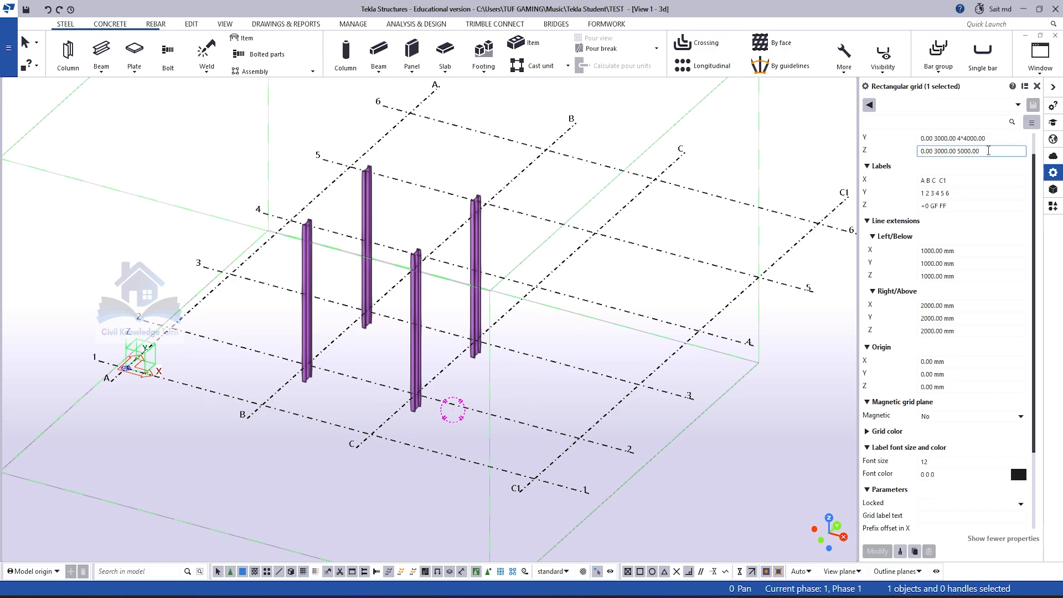
scroll(937, 138, "up", 1)
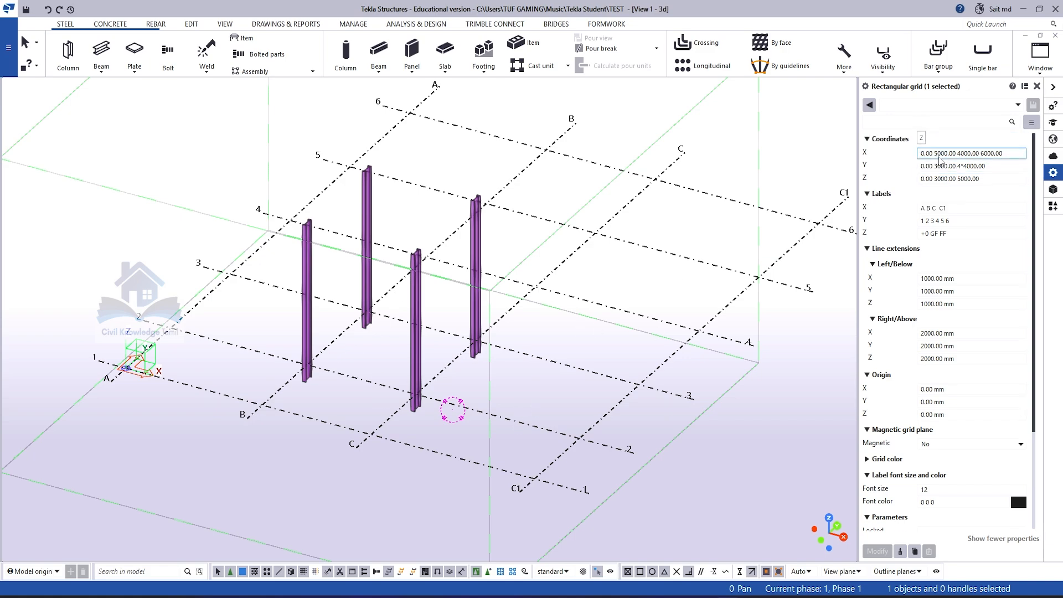
left_click(939, 152)
key("BackSpace")
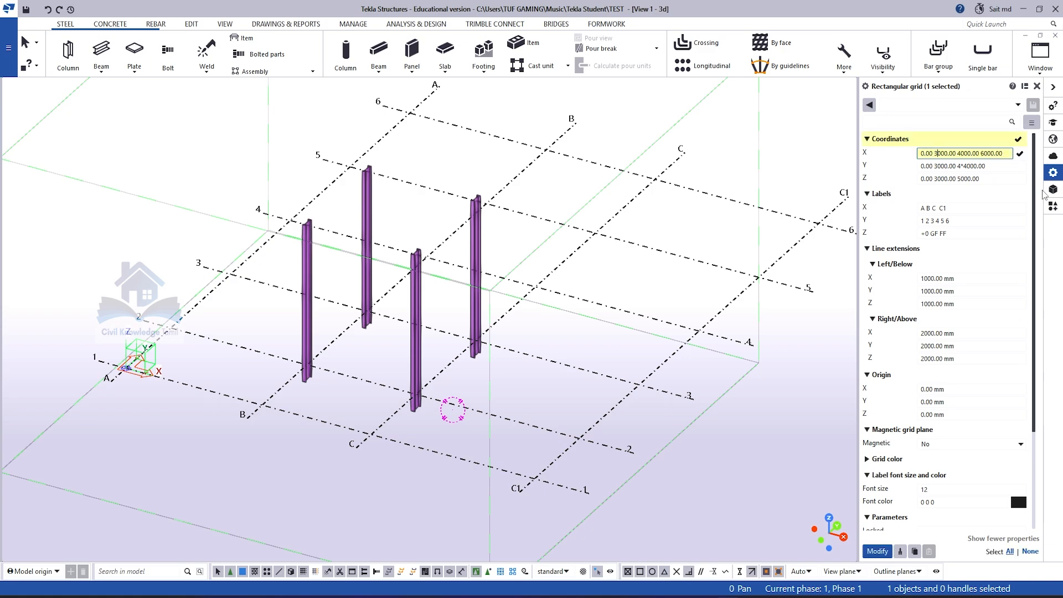
key("Return")
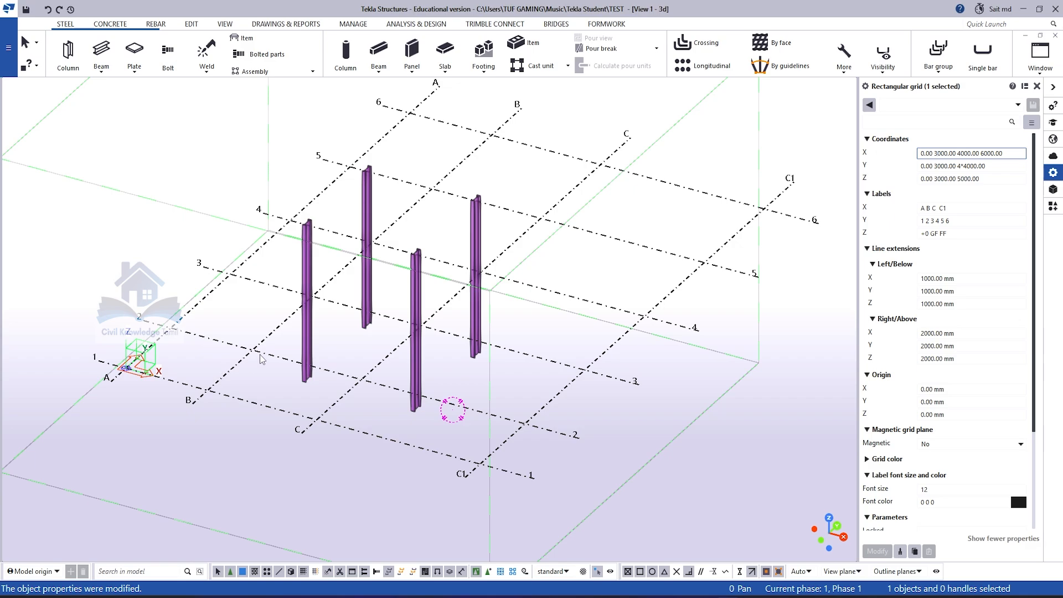
Examine the four columns' positions relative to grid lines B and C in the 3D view
scroll(261, 355, "up", 3)
scroll(412, 340, "down", 2)
middle_click_drag(432, 351, 495, 306, "ctrl")
middle_click_drag(407, 341, 432, 347, "ctrl")
scroll(506, 334, "up", 5)
scroll(506, 334, "down", 6)
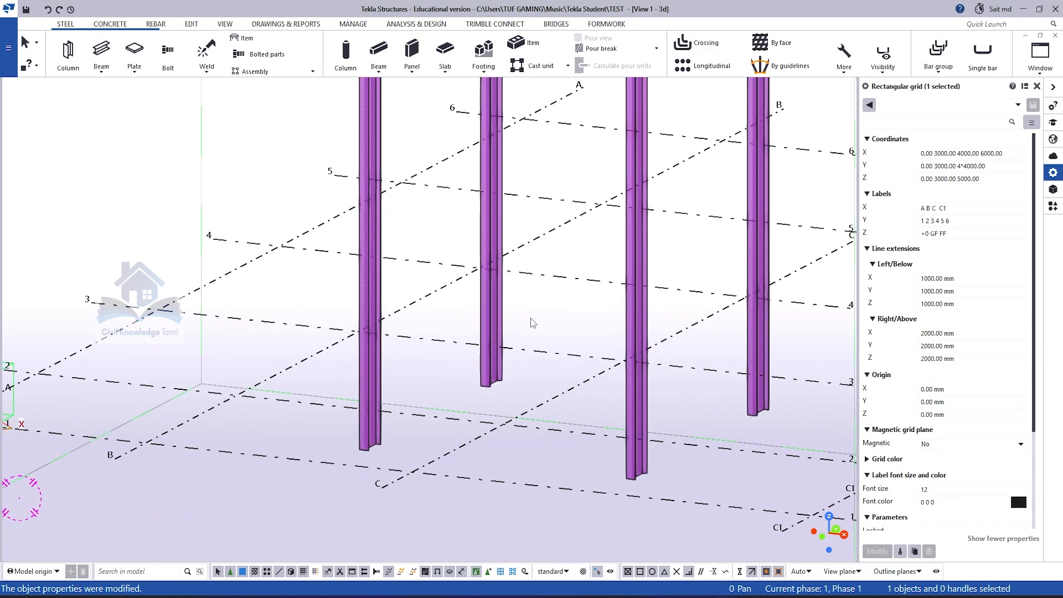
middle_click_drag(388, 335, 312, 336, "ctrl")
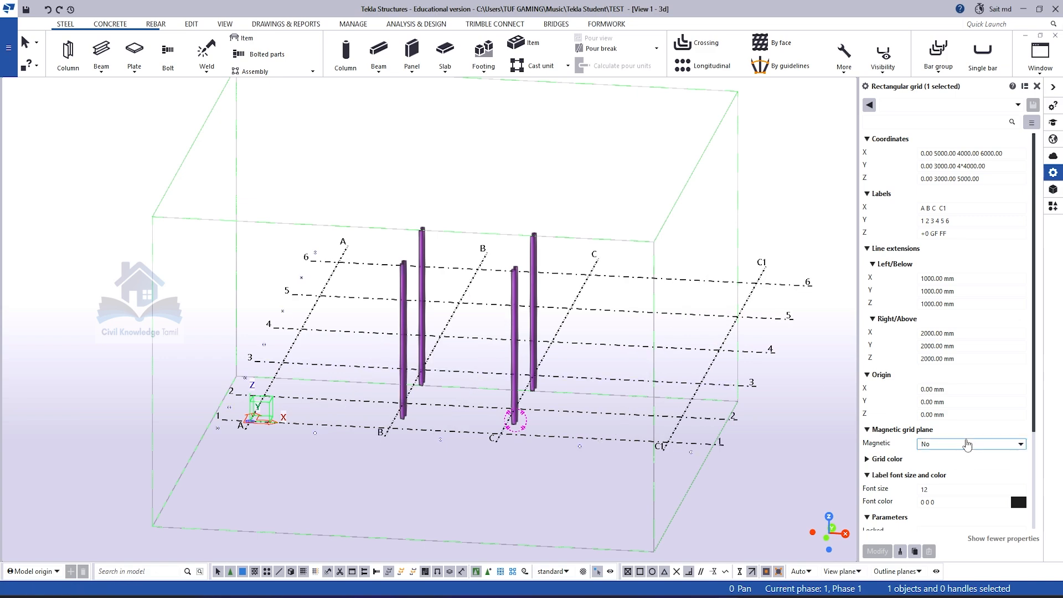
Set the grid's magnetic grid plane to Yes, with X coordinates 0.00 3000.00 4000.00 6000.00, and inspect the columns against the grid
left_click(966, 446)
left_click(940, 467)
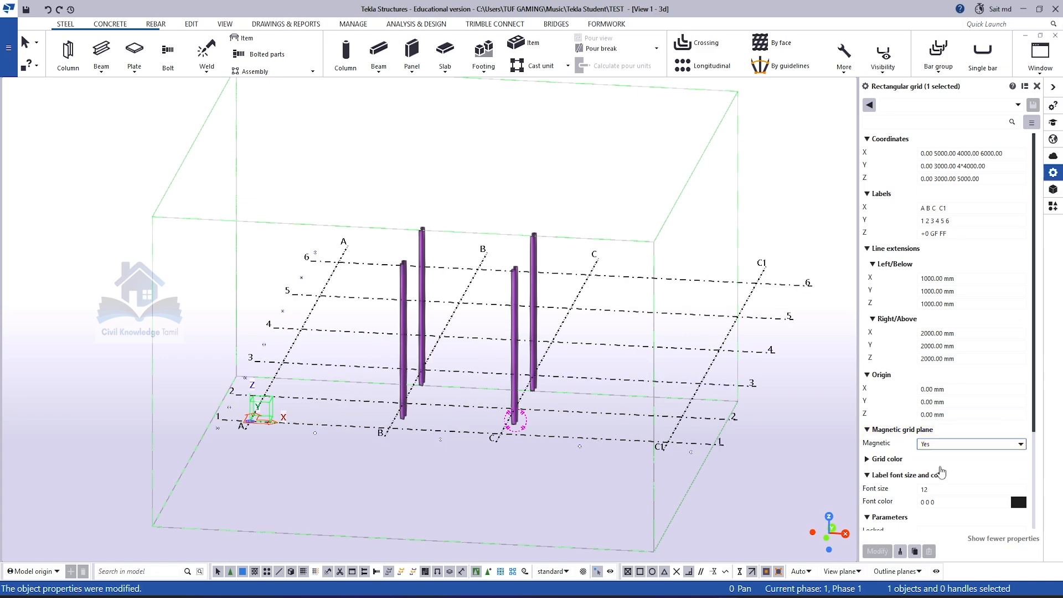
scroll(482, 375, "up", 3)
left_click(938, 154)
key("BackSpace")
type("3")
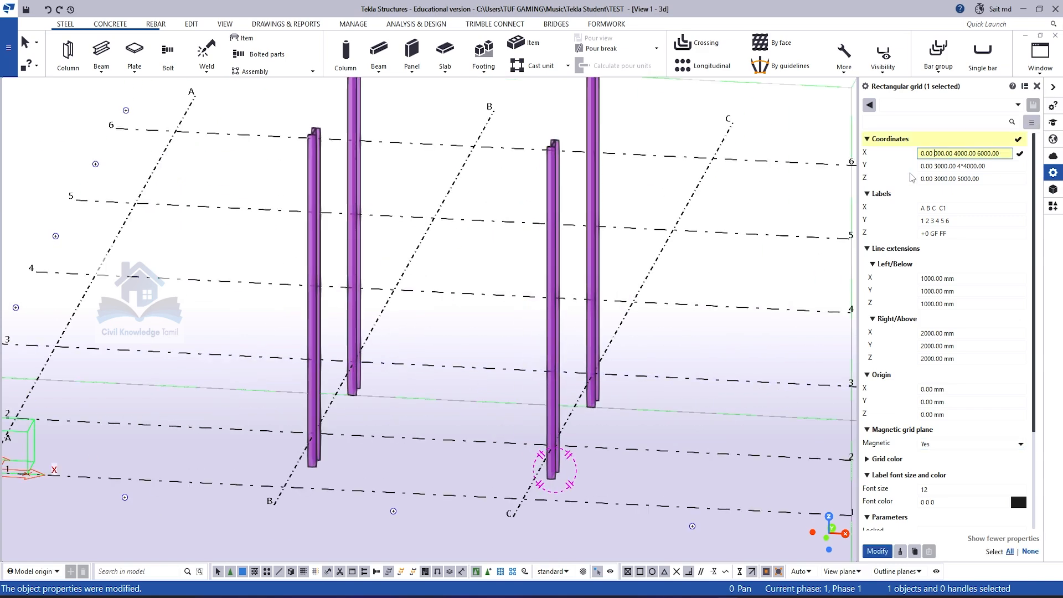
key("Return")
scroll(464, 424, "down", 3)
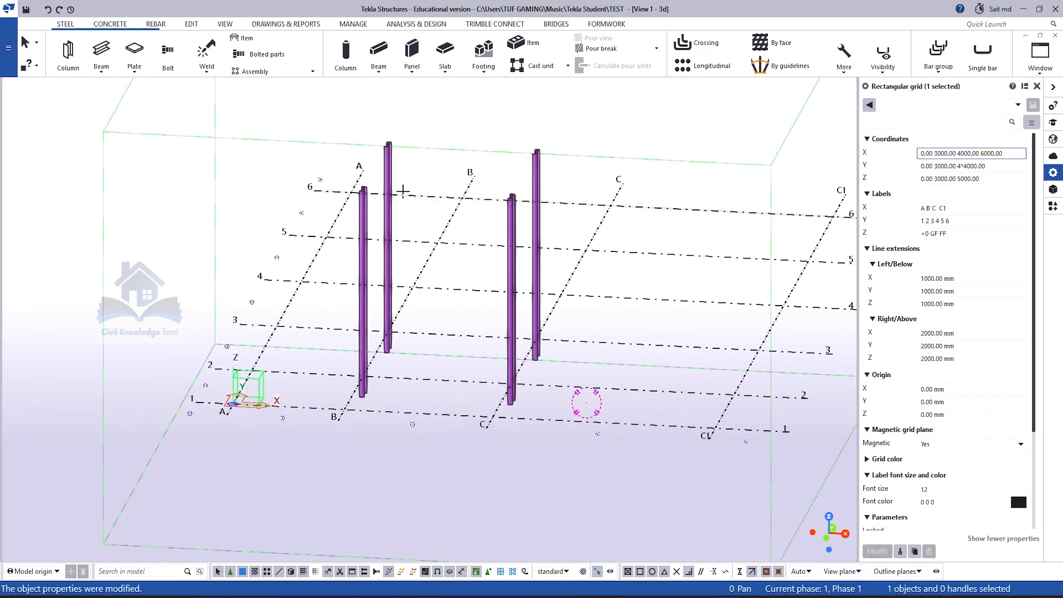
middle_click_drag(505, 387, 443, 363, "ctrl")
middle_click_drag(530, 355, 548, 377, "ctrl")
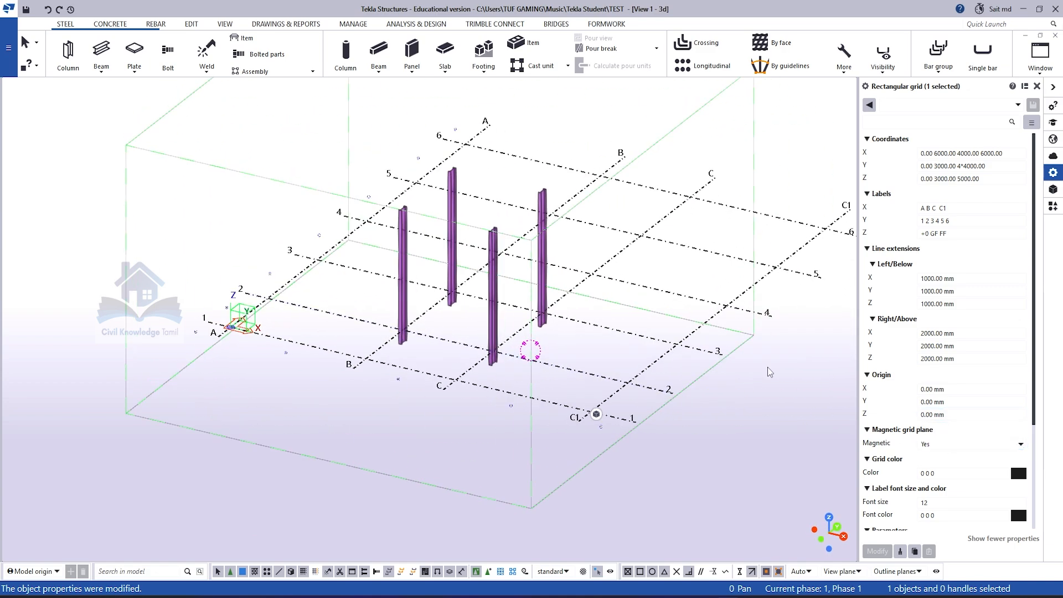
Set the grid color to yellow (250 255 31) and apply the modification
scroll(379, 387, "down", 3)
scroll(495, 310, "up", 5)
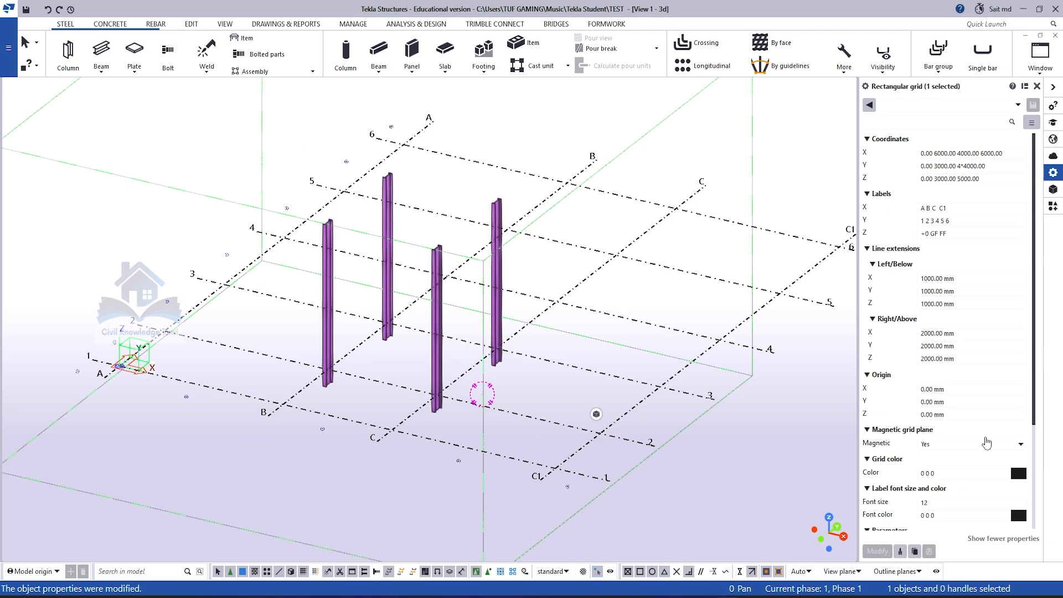
scroll(1016, 401, "down", 1)
left_click(1018, 424)
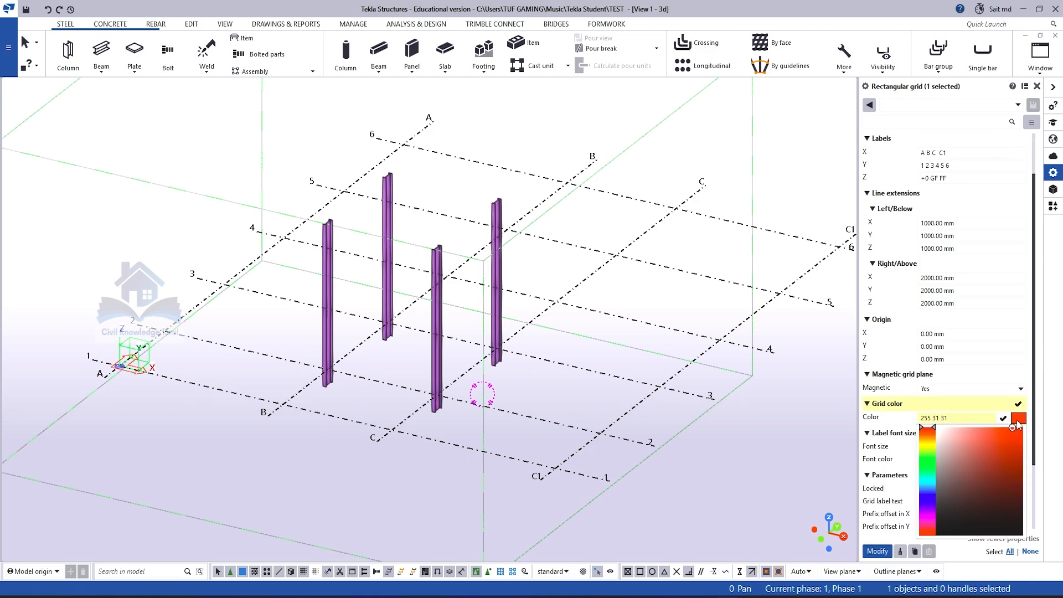
left_click(929, 447)
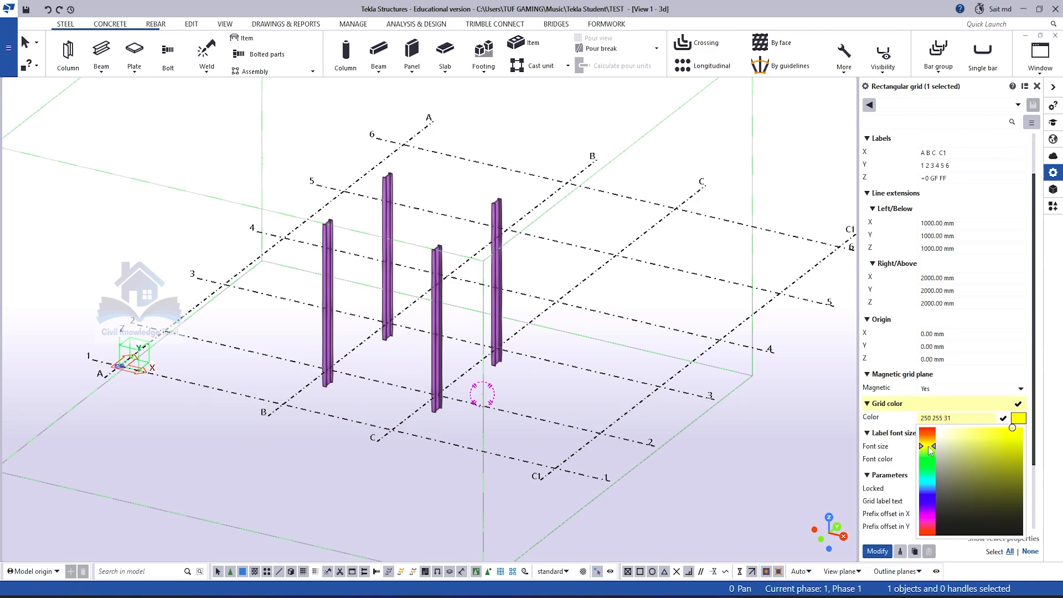
left_click(875, 551)
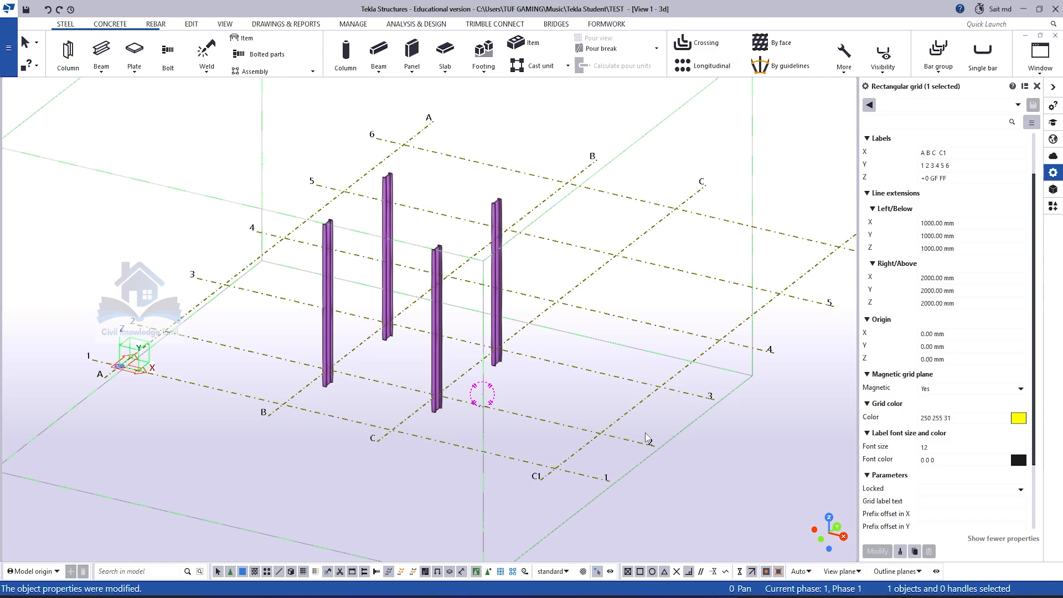
Set the grid label font size to 16 and apply it
scroll(646, 438, "up", 5)
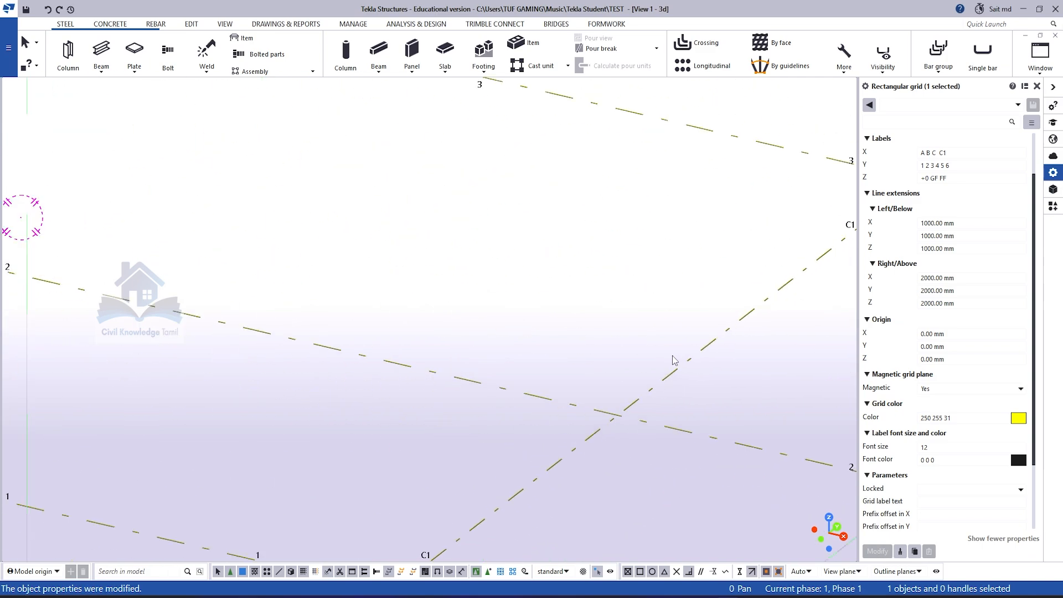
scroll(673, 361, "down", 5)
left_click(947, 446)
right_click(947, 446)
left_click(937, 449)
key("BackSpace")
key("BackSpace")
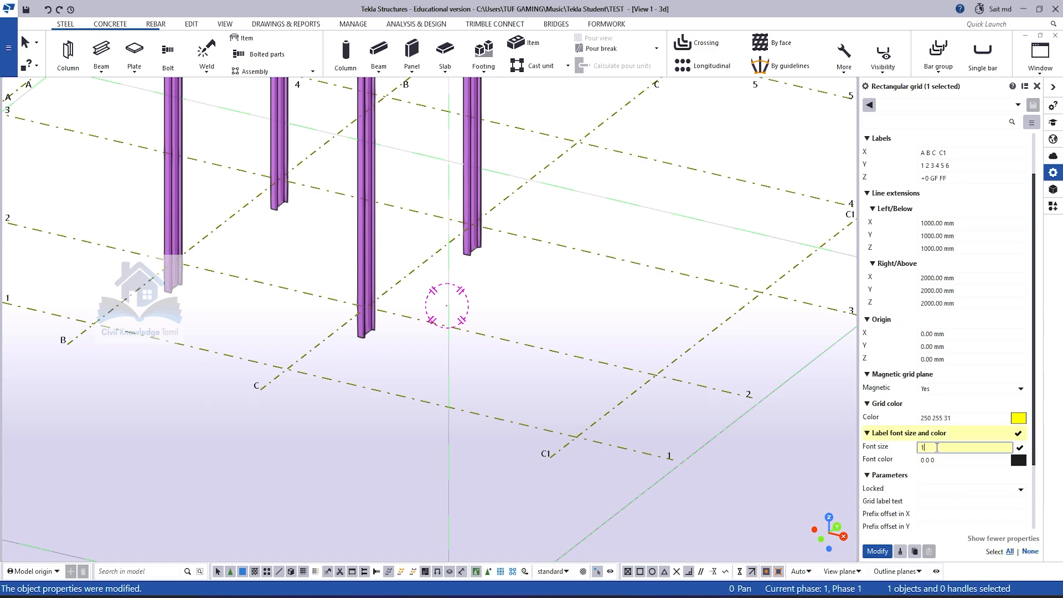
type("16")
key("Return")
Set the grid label font color to orange (250 127 25) and apply the modification
left_click(954, 460)
left_click(1016, 488)
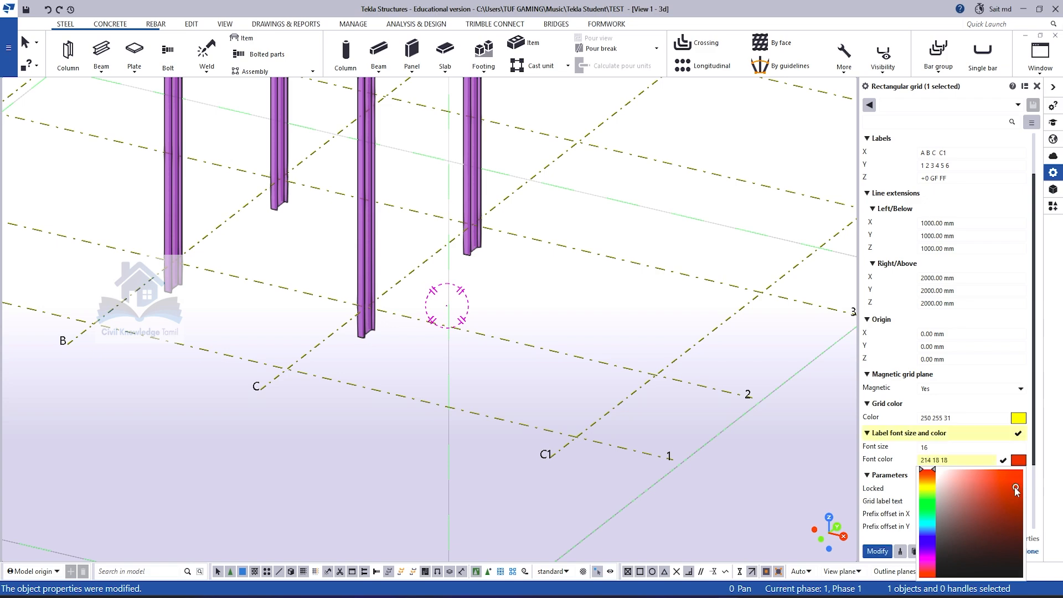
left_click(926, 478)
left_click_drag(1017, 485, 1015, 473)
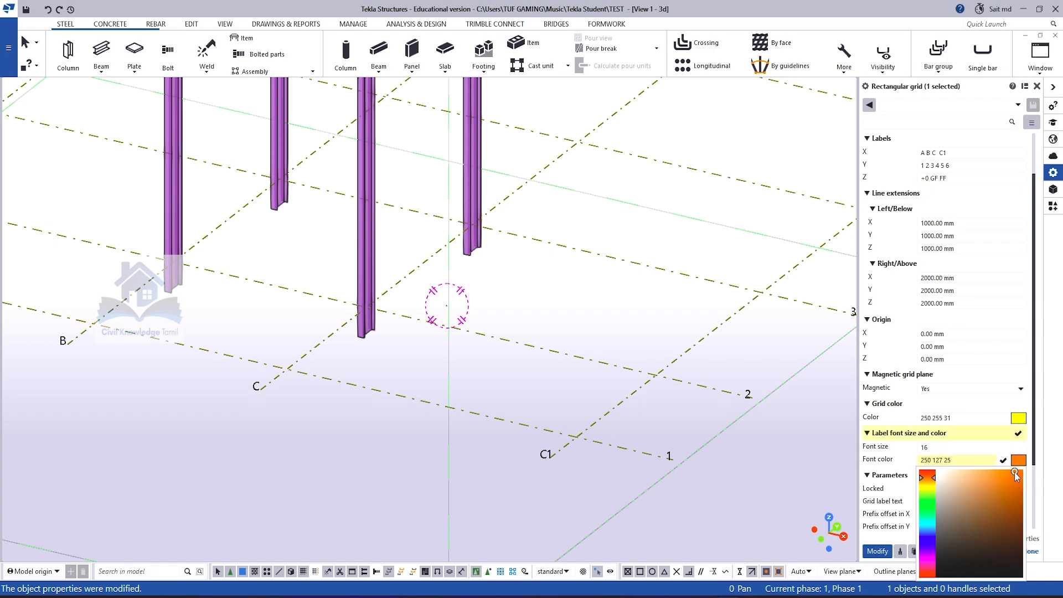
left_click(880, 551)
Examine the recolored grid lines, enlarged labels and columns in the 3D view from several angles
scroll(499, 468, "up", 6)
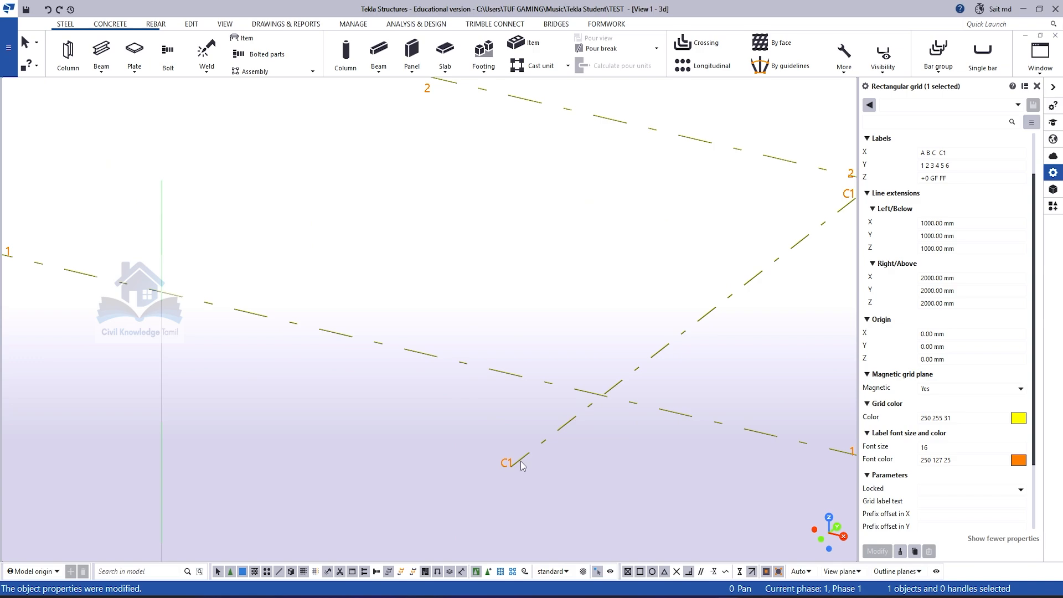
scroll(520, 460, "down", 8)
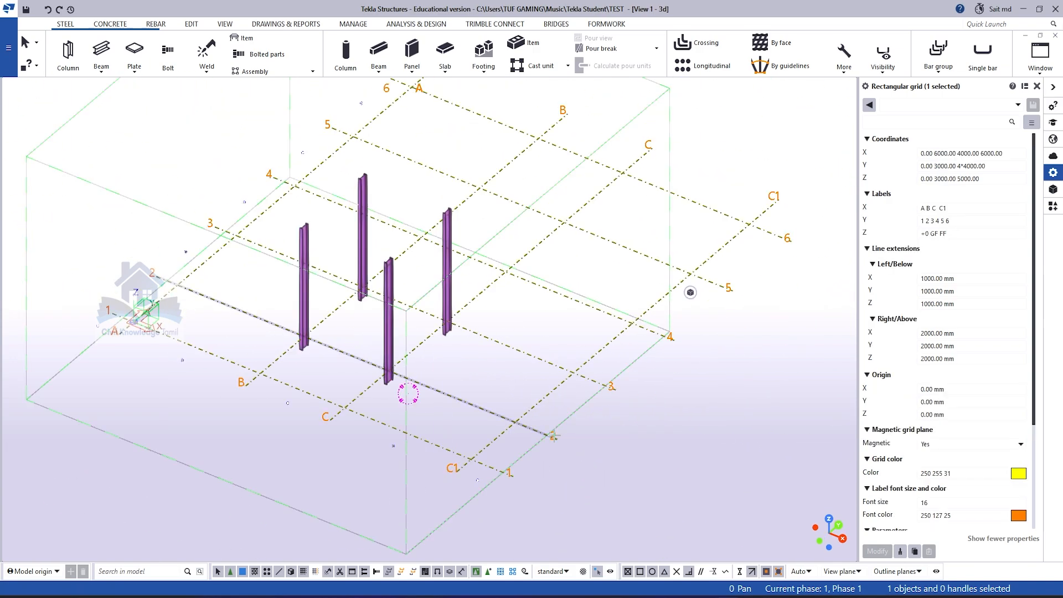
scroll(470, 477, "up", 3)
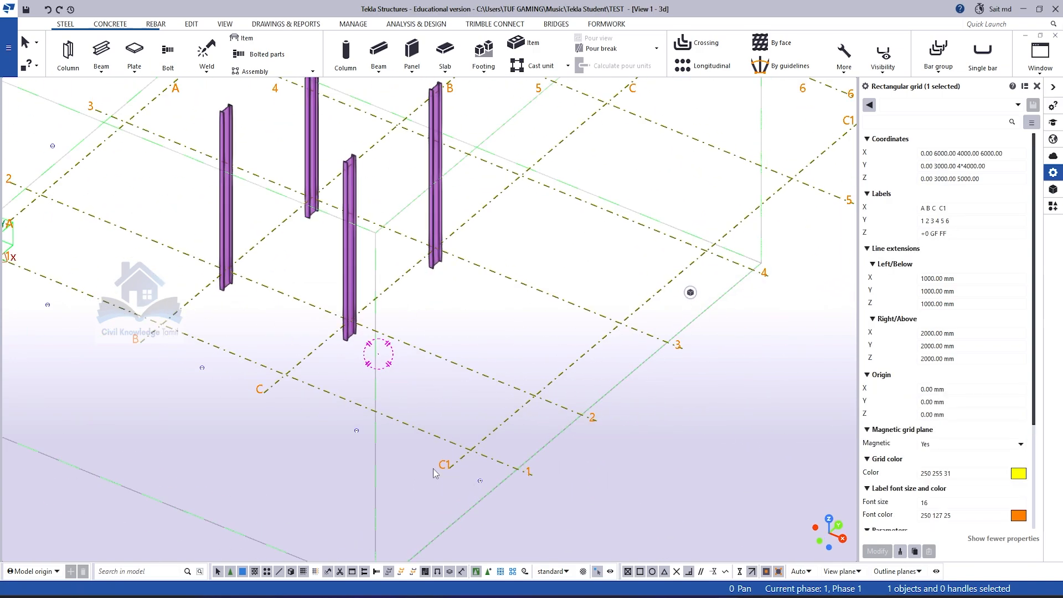
scroll(434, 471, "up", 2)
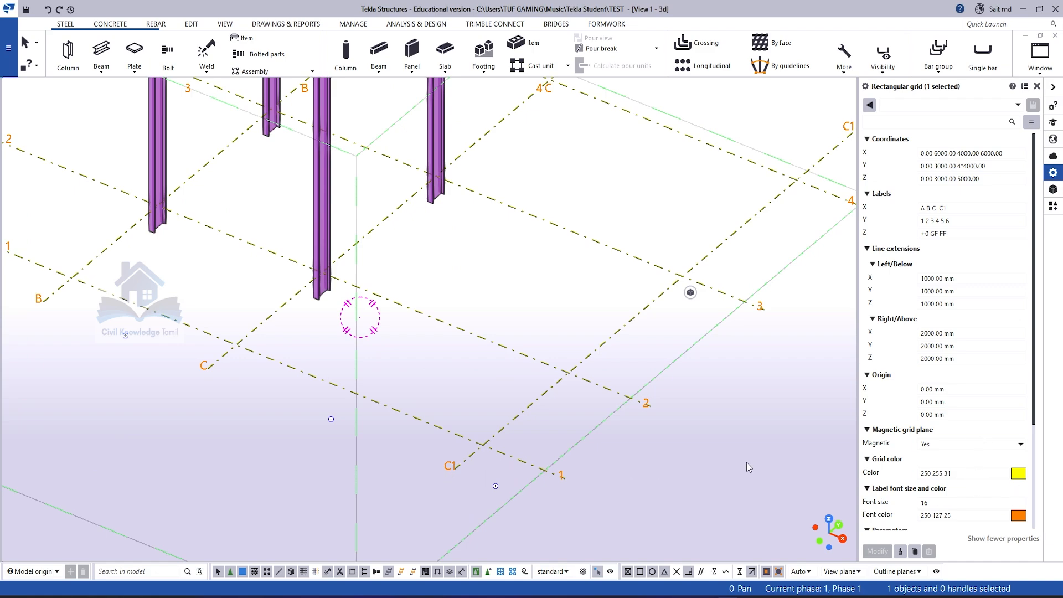
scroll(665, 433, "down", 8)
middle_click_drag(530, 410, 582, 397, "ctrl")
scroll(556, 426, "up", 3)
scroll(437, 388, "up", 2)
scroll(597, 393, "down", 4)
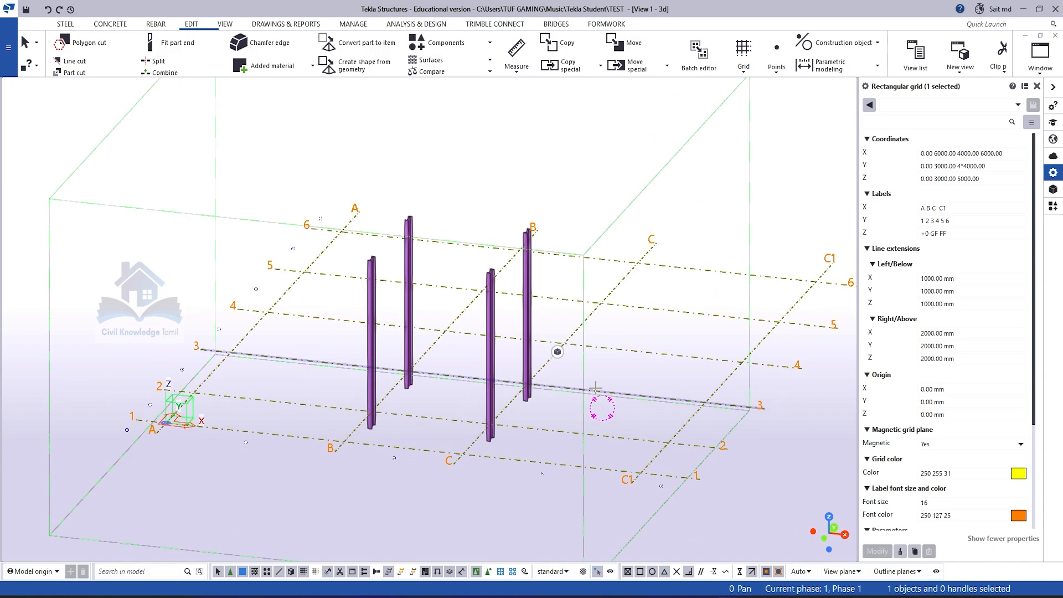
middle_click_drag(620, 373, 541, 406, "ctrl")
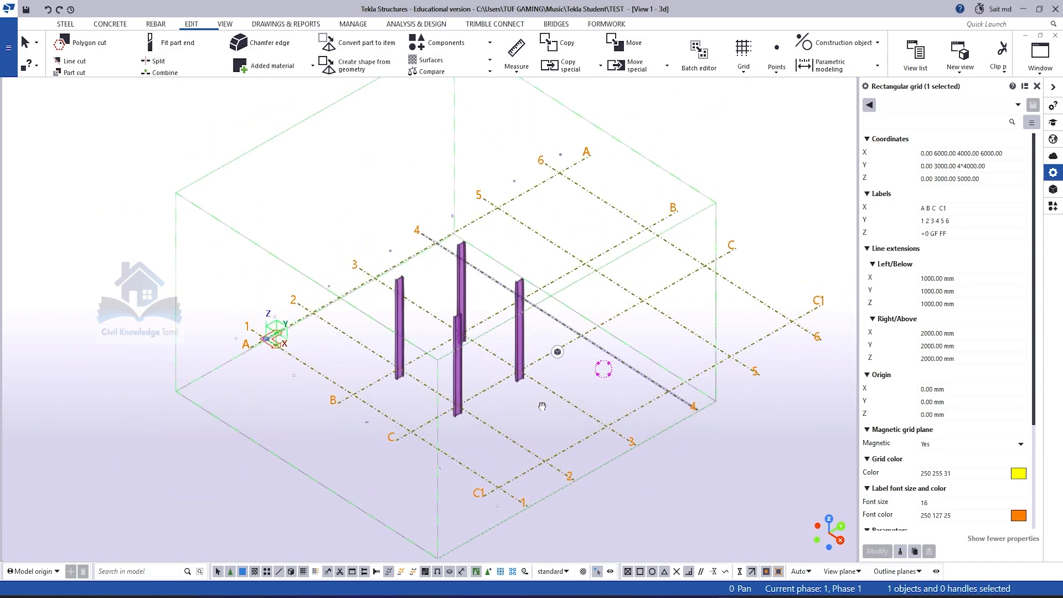
scroll(391, 349, "up", 2)
scroll(415, 363, "down", 2)
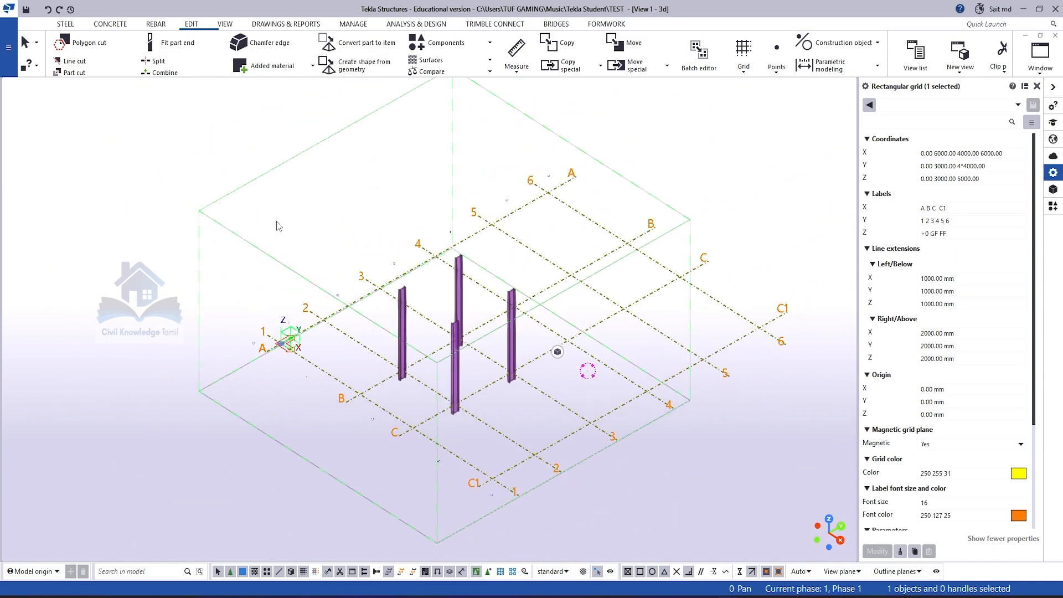
Open the list of grid creation commands
left_click(751, 71)
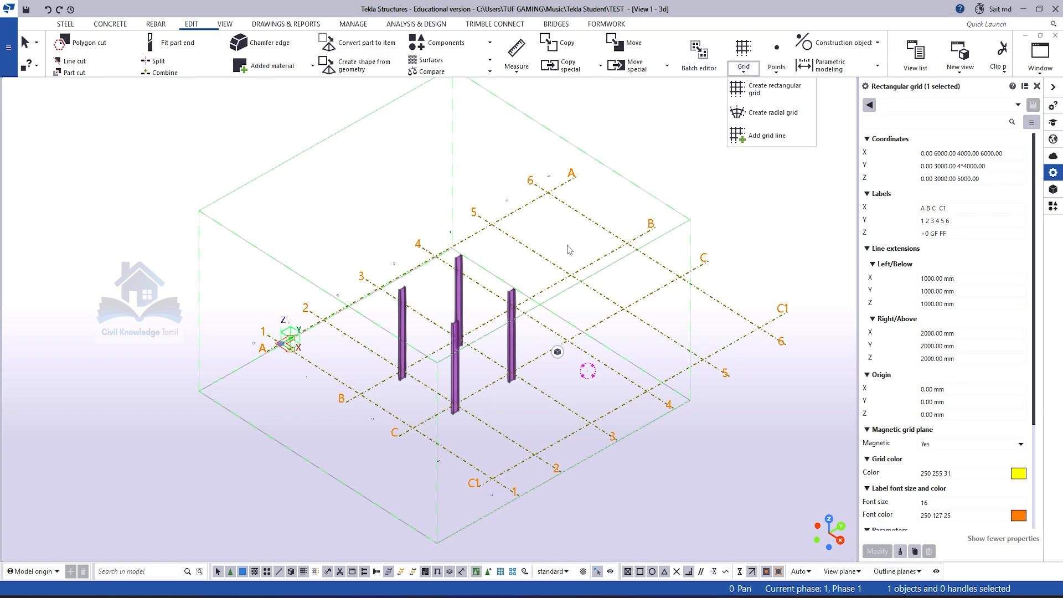